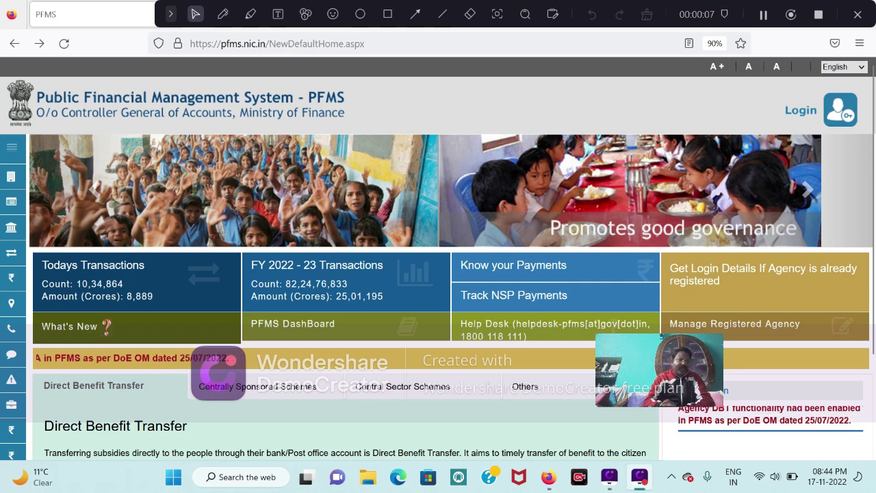
Open the PFMS login page and begin clearing the autofilled username.
left_click_drag(732, 364, 779, 402)
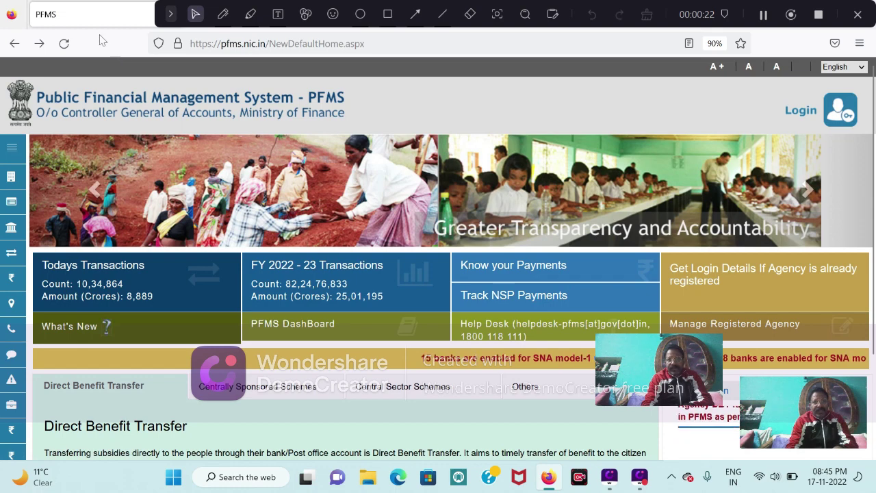
left_click(800, 110)
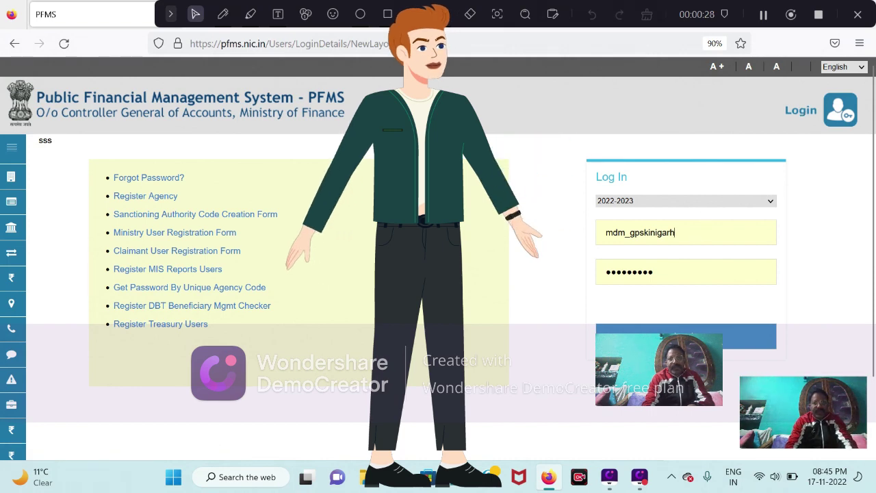
left_click(695, 239)
key("BackSpace")
key("BackSpace")
key("BackSpace")
key("BackSpace")
key("BackSpace")
key("BackSpace")
key("BackSpace")
key("BackSpace")
key("BackSpace")
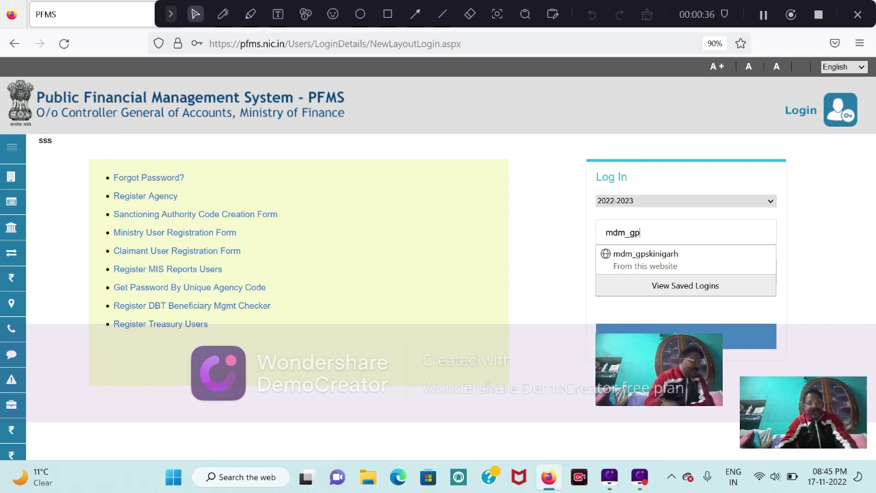
Finish the admin username, replace the autofilled password with the admin password, and log in.
type("ssa")
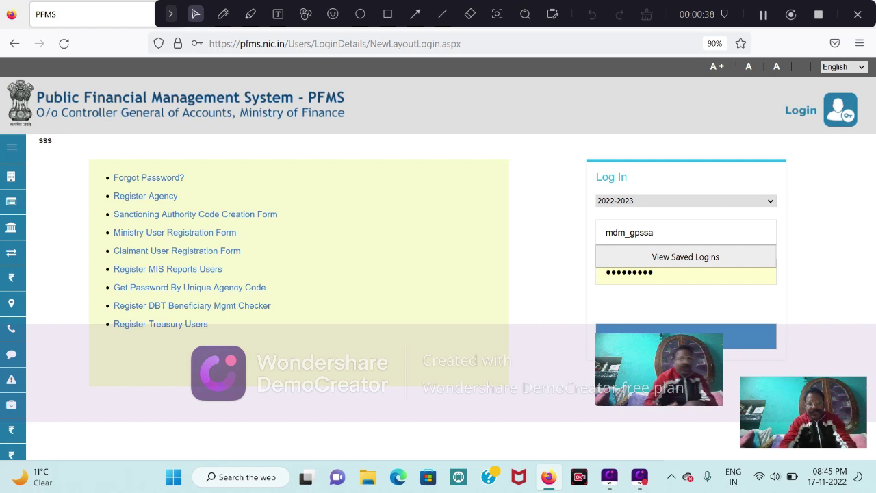
type("nn")
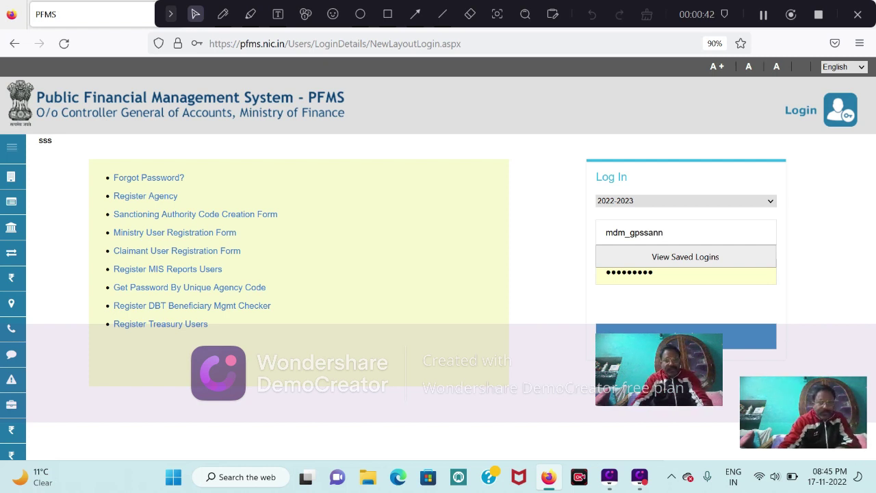
key("BackSpace")
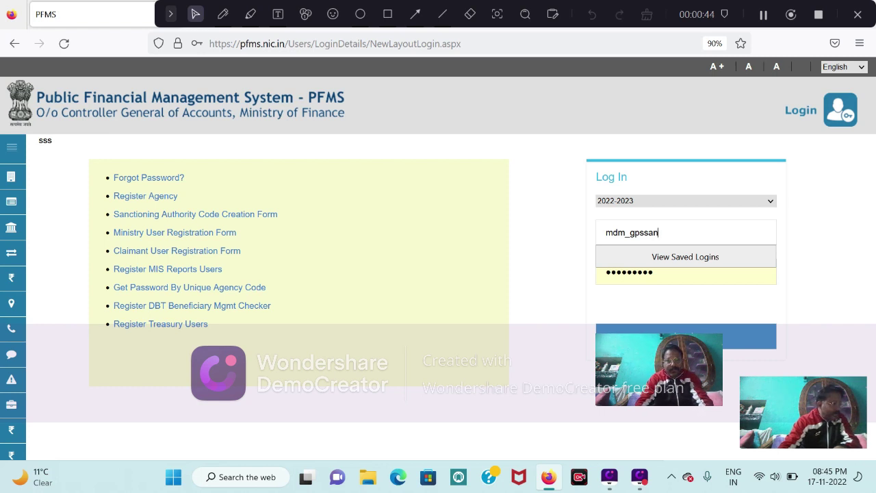
type("n")
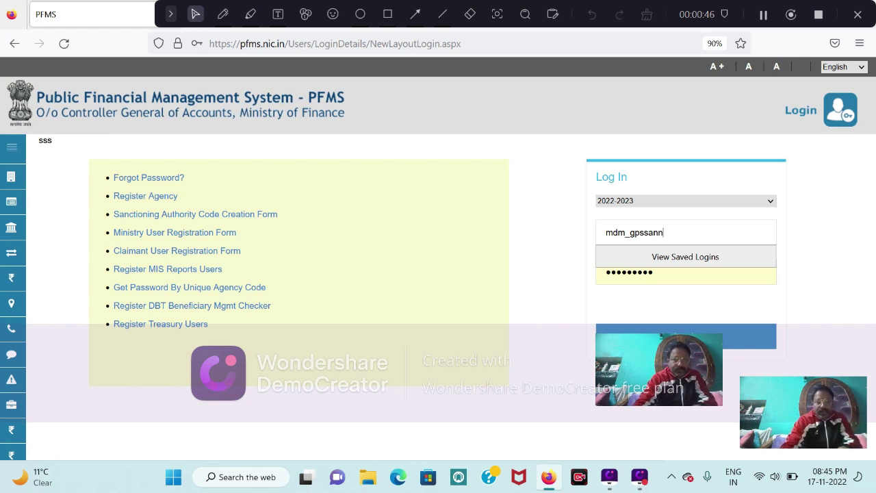
left_click(653, 271)
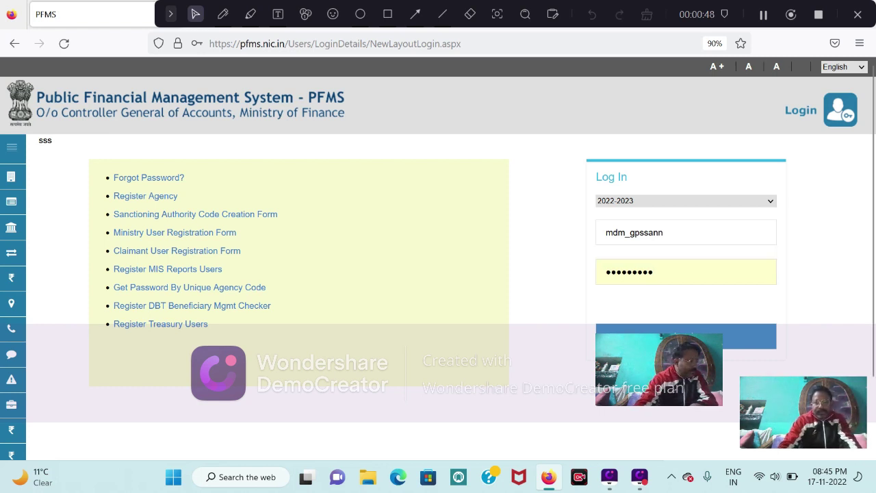
key("BackSpace")
key("BackSpace")
key("BackSpace")
key("BackSpace")
key("BackSpace")
key("BackSpace")
key("BackSpace")
key("BackSpace")
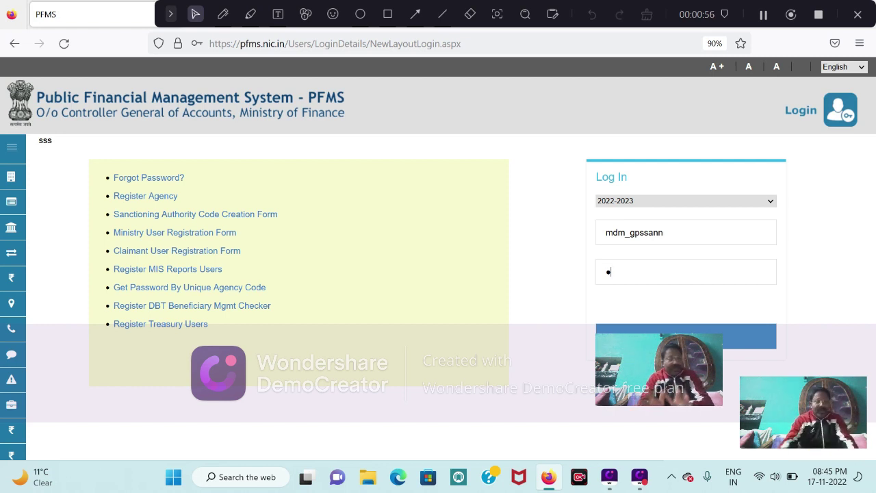
key("BackSpace")
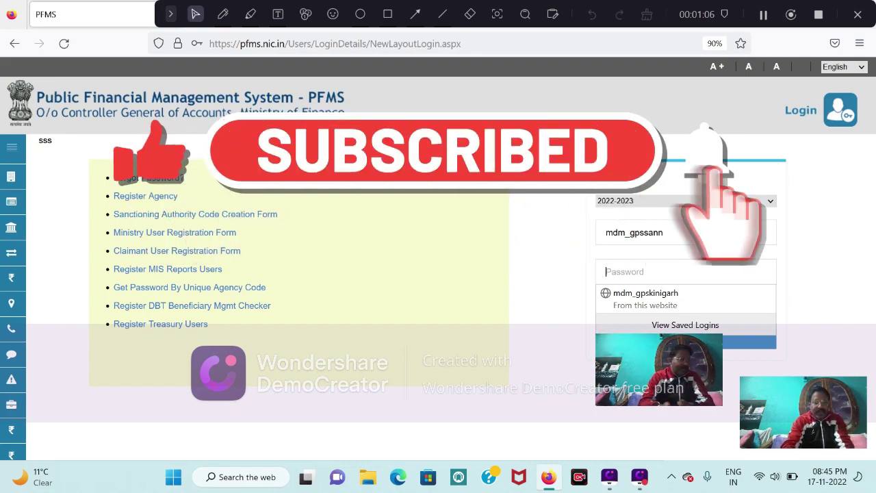
type("•••")
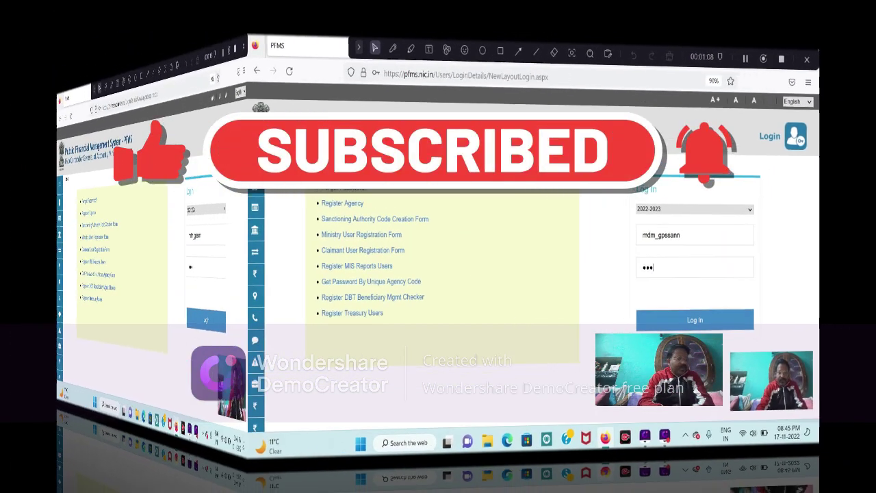
type("•••")
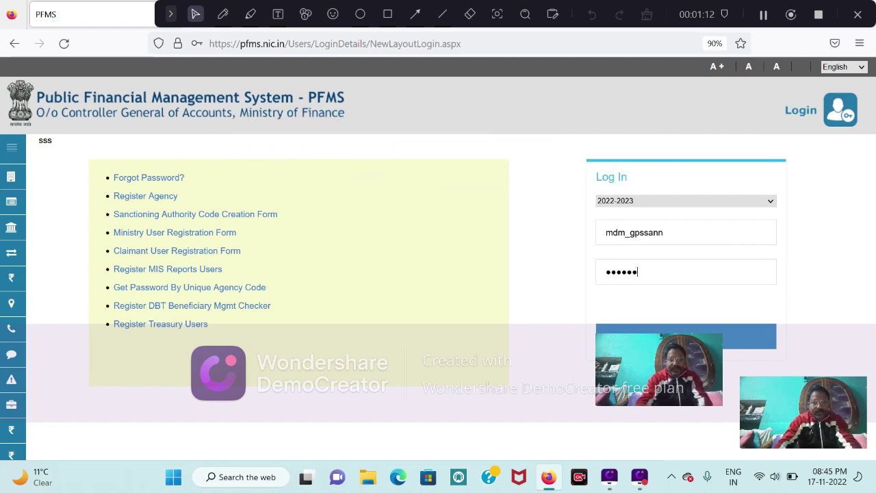
type("•••")
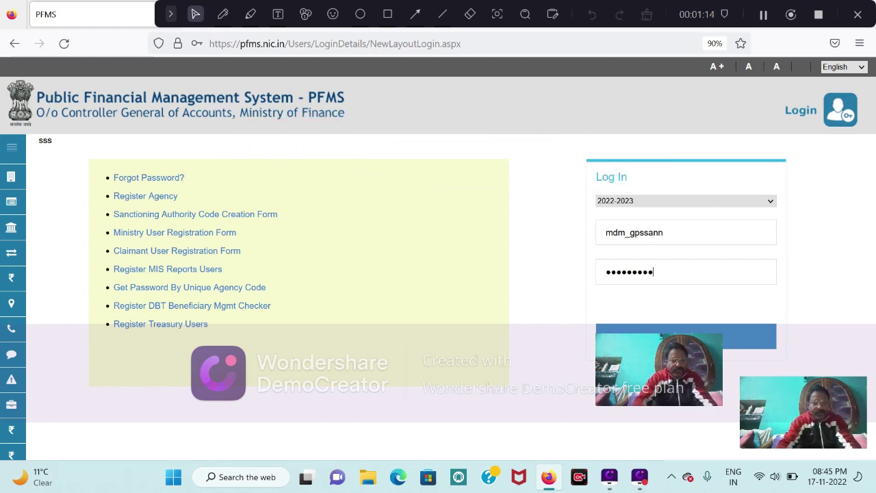
type("•")
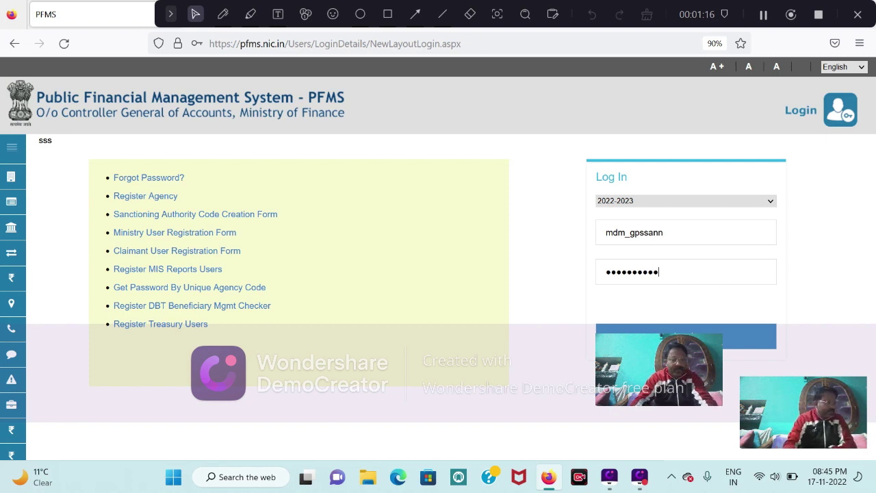
key("Return")
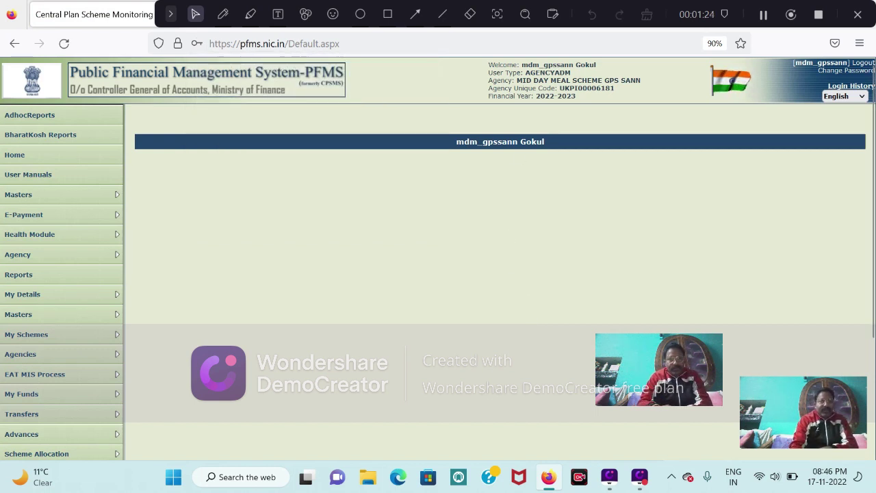
Open My Details > My Profile to view the admin's own user details.
mouse_move(32, 264)
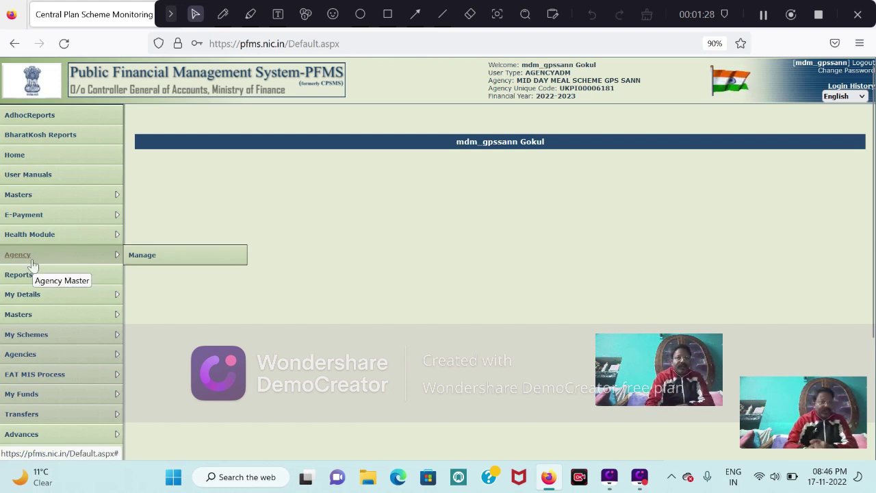
mouse_move(22, 295)
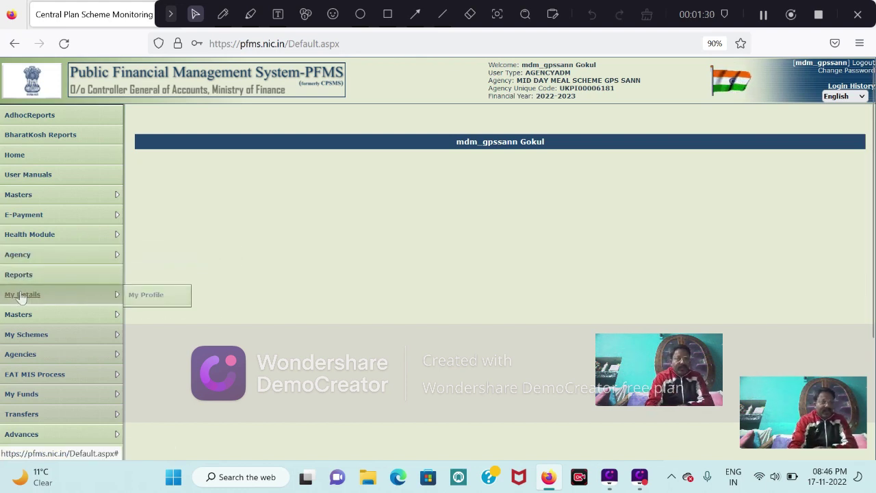
mouse_move(19, 340)
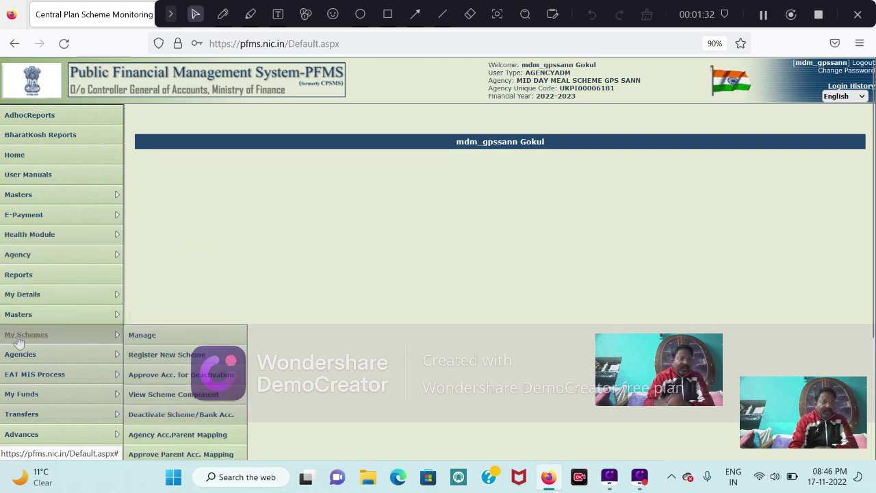
mouse_move(22, 320)
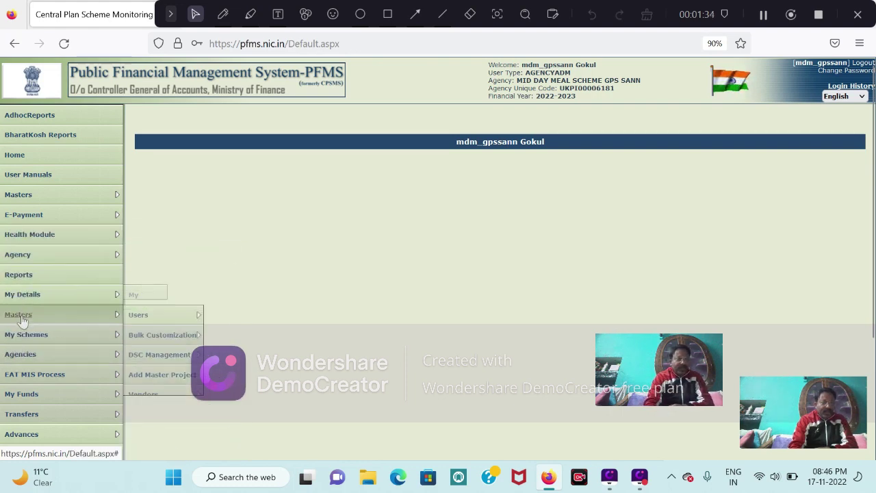
left_click(145, 295)
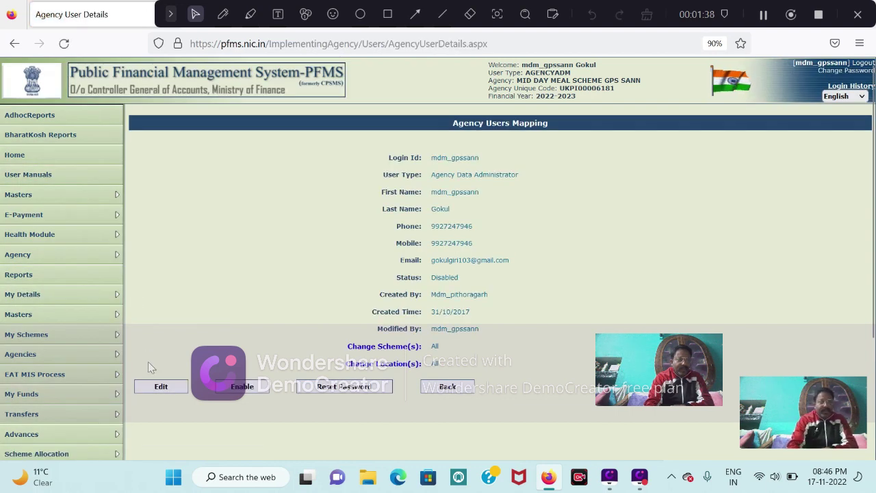
Edit the admin's user record and try Update, which flags Type of User as Required.
left_click(151, 385)
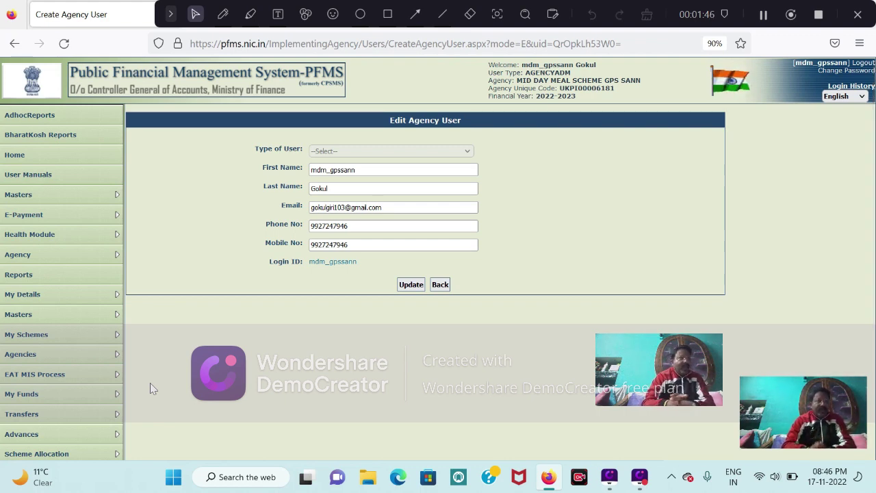
left_click(412, 286)
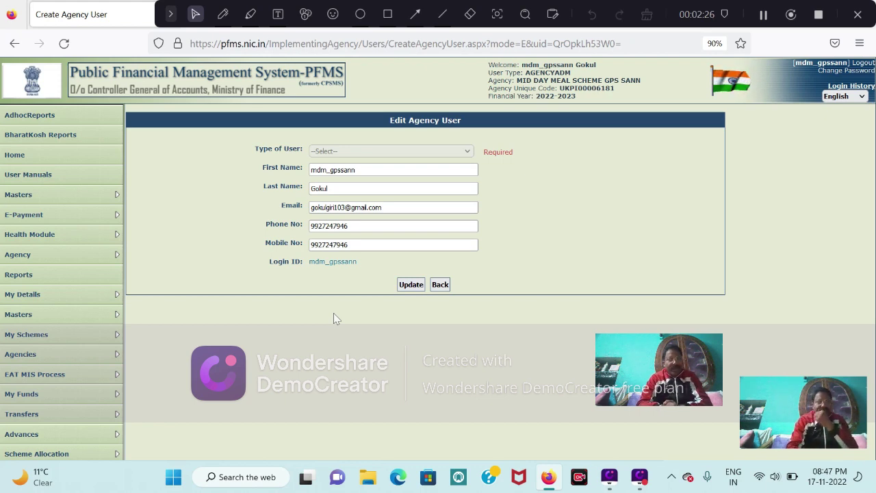
Visit Masters > Drawing Limits of Agency and its Hierarchy Level list, then return Home.
mouse_move(29, 199)
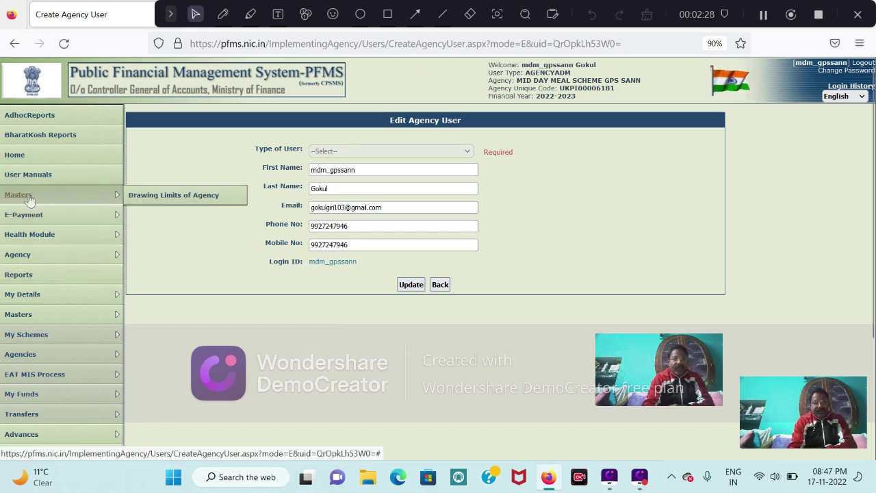
left_click(171, 195)
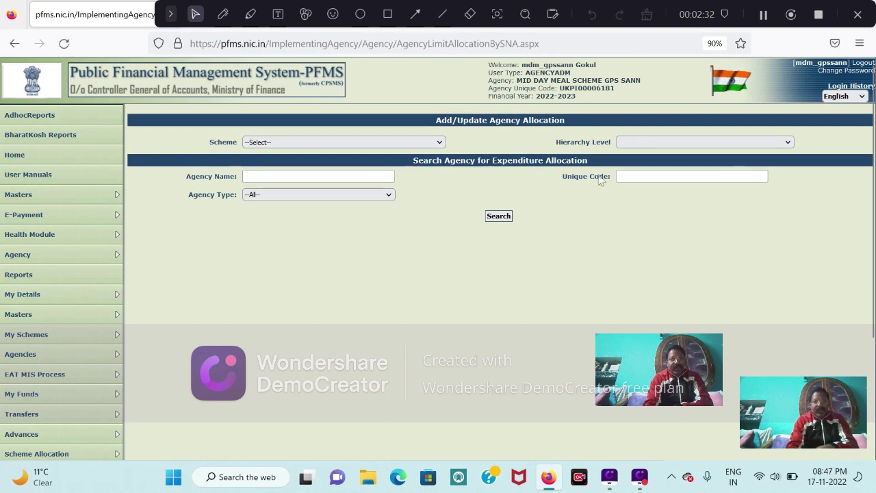
left_click(651, 144)
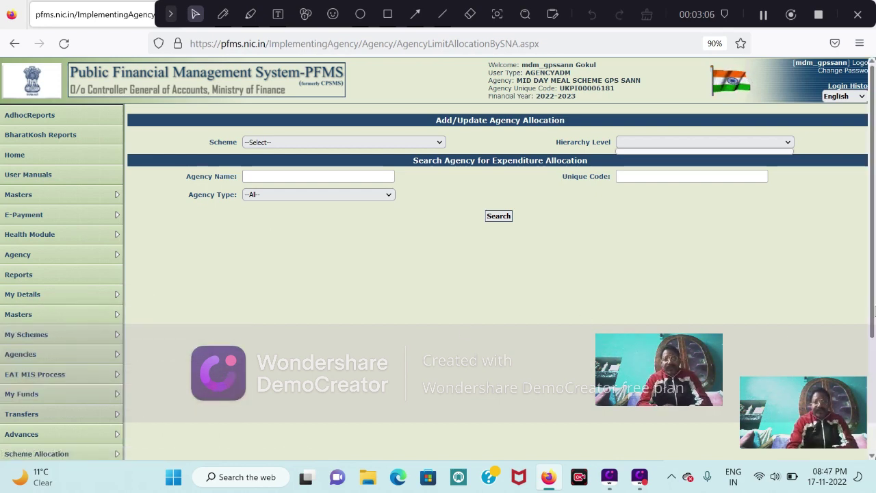
left_click_drag(873, 312, 863, 403)
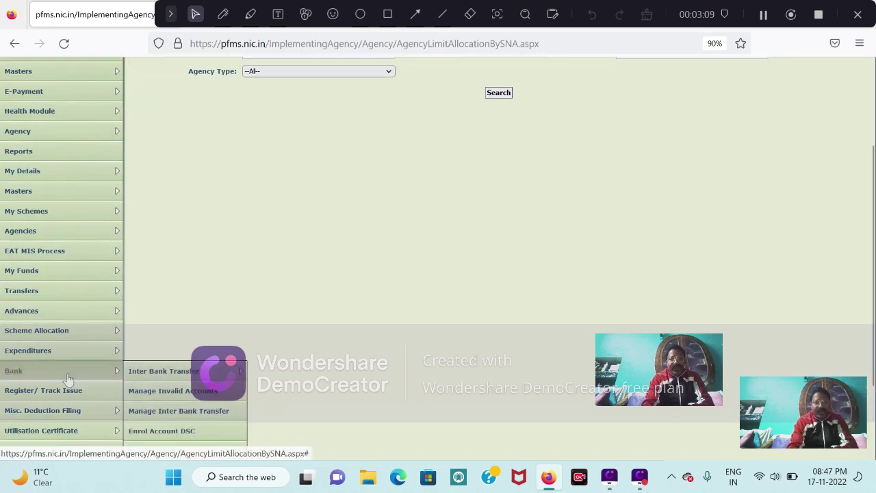
mouse_move(186, 377)
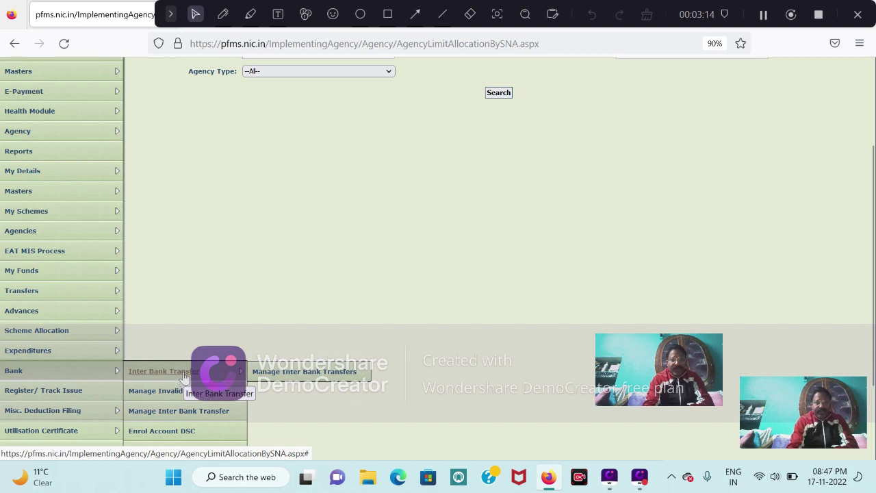
mouse_move(53, 331)
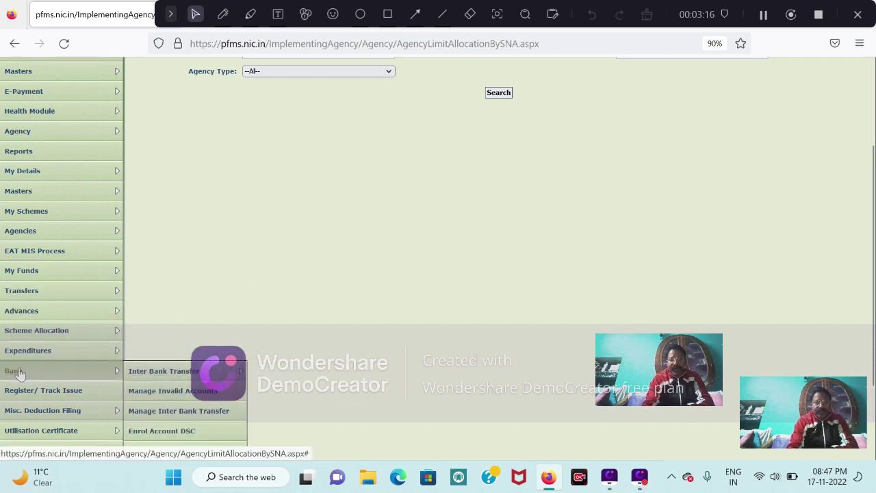
left_click(16, 370)
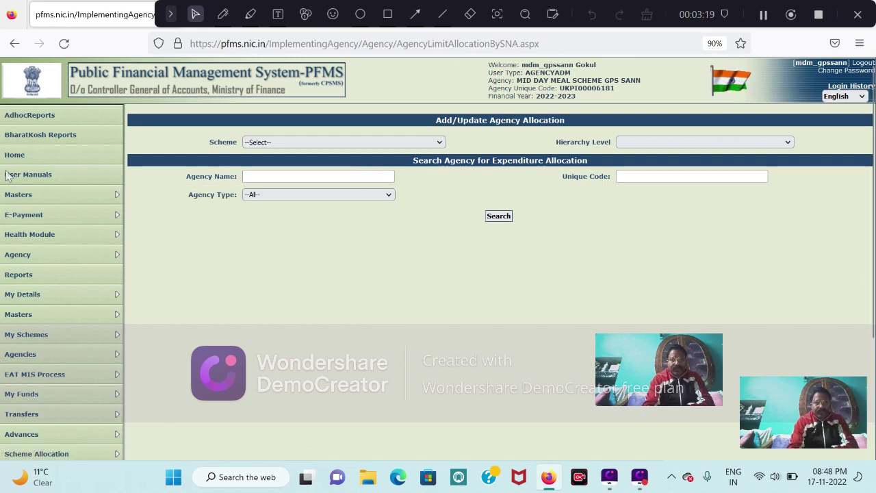
left_click(20, 155)
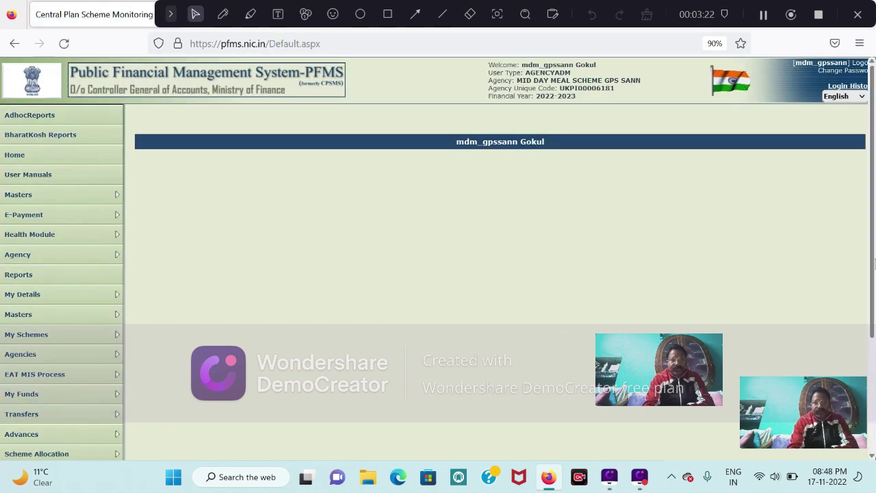
Check Bank > Account Activation Epayment, showing the UK207 account Activated from 16/11/2022.
left_click_drag(873, 254, 853, 373)
mouse_move(27, 339)
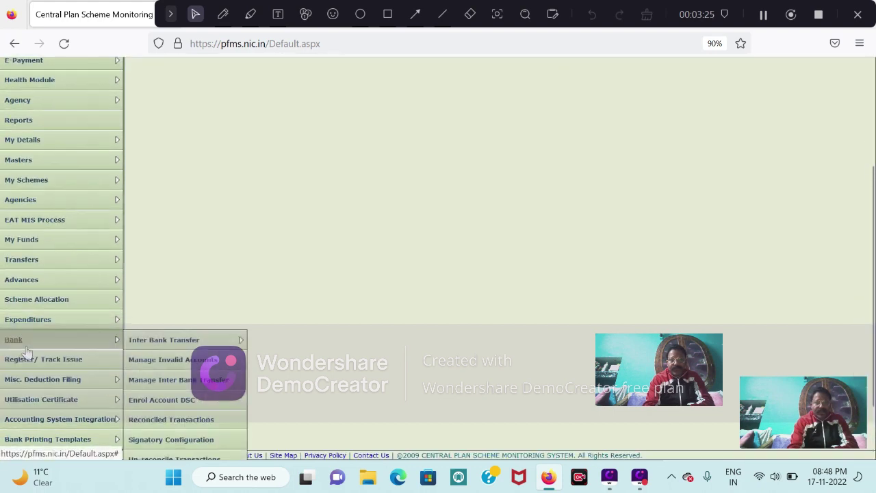
mouse_move(162, 342)
scroll(172, 351, "down", 1)
scroll(163, 340, "down", 1)
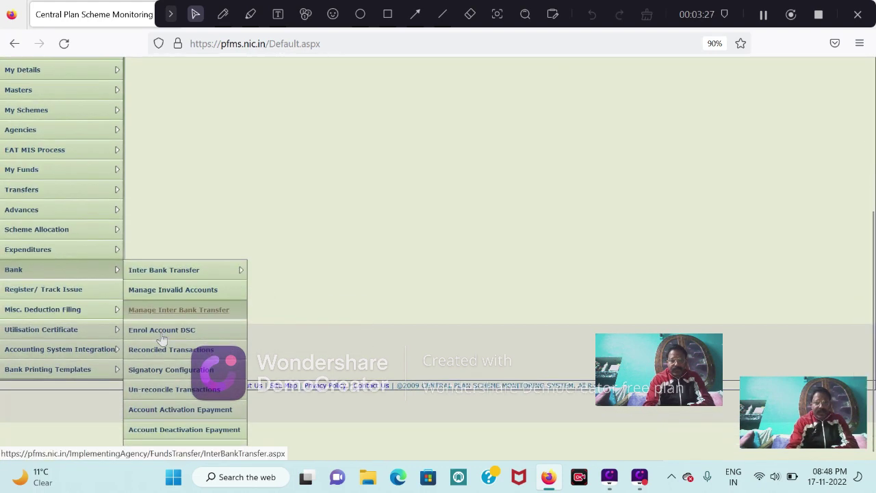
left_click(161, 411)
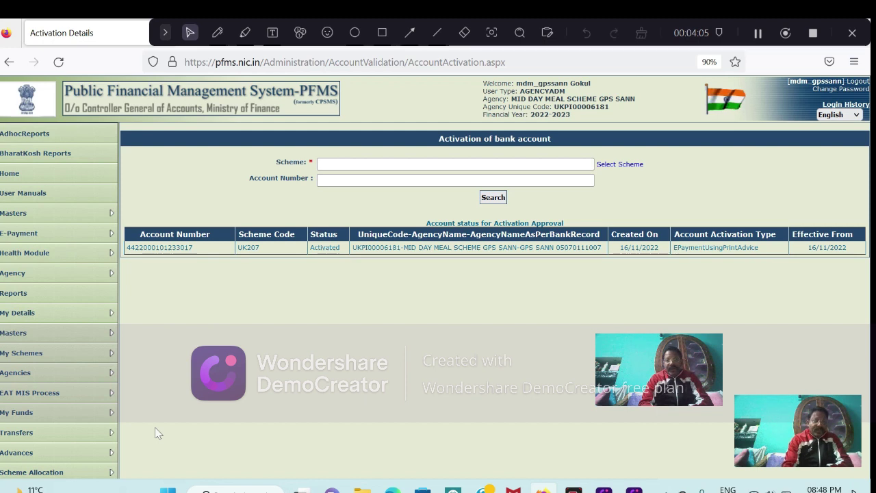
Bring up the blank Create Agency User form via Masters > Users > Add New.
mouse_move(81, 335)
mouse_move(150, 335)
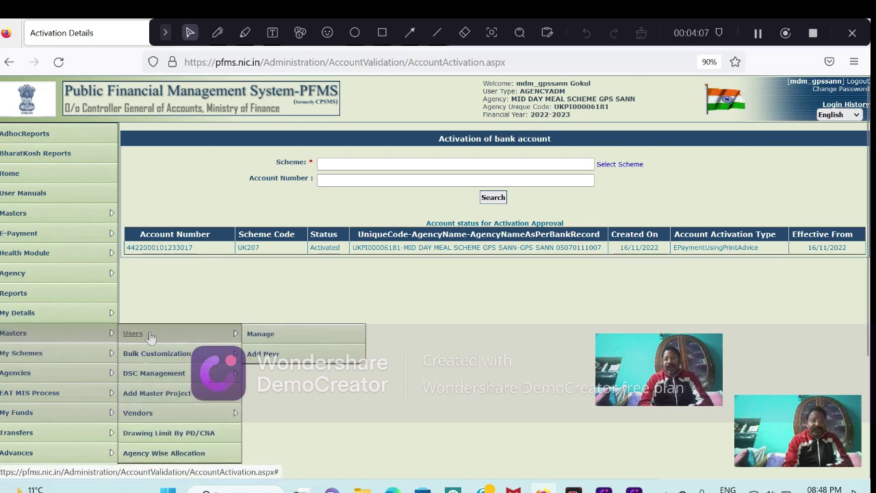
left_click(261, 354)
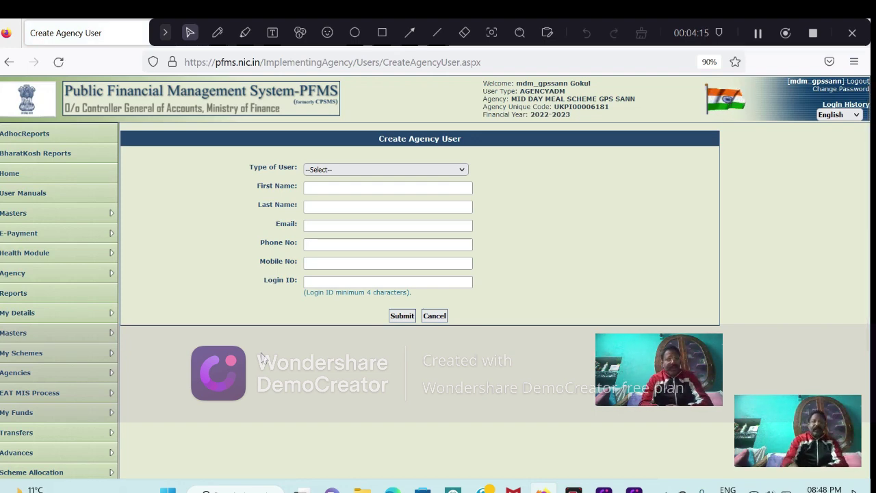
left_click(455, 171)
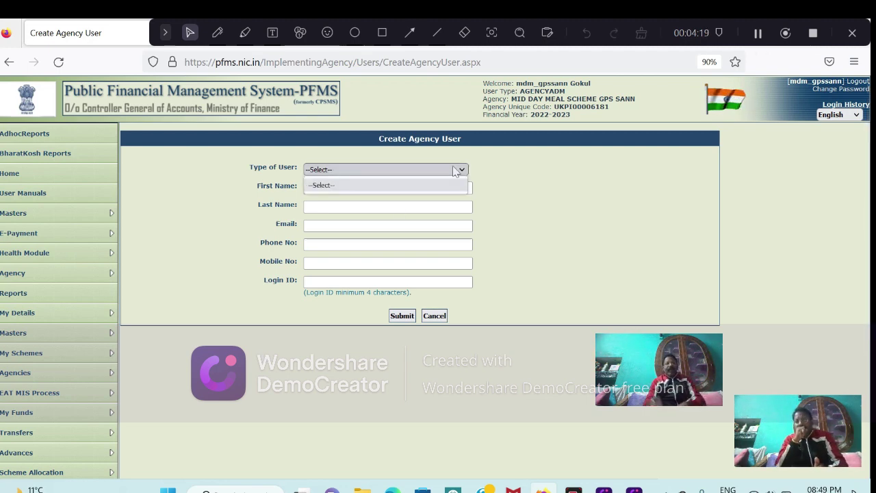
left_click(502, 171)
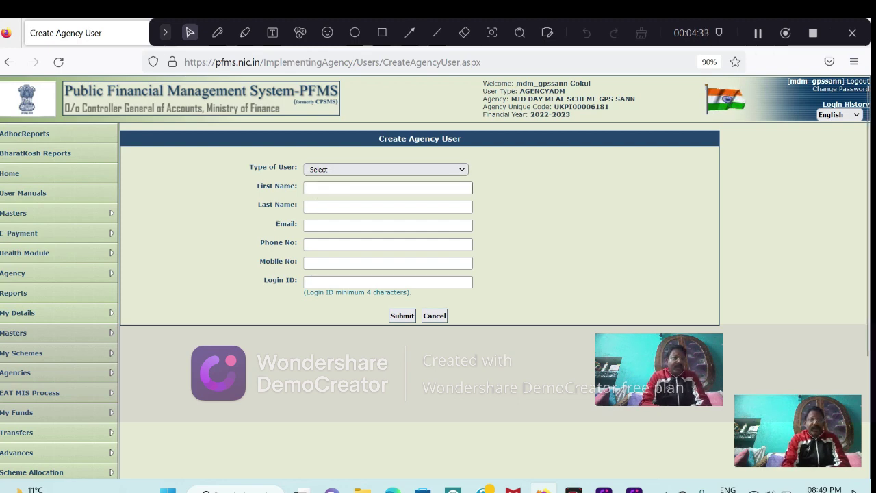
left_click(306, 187)
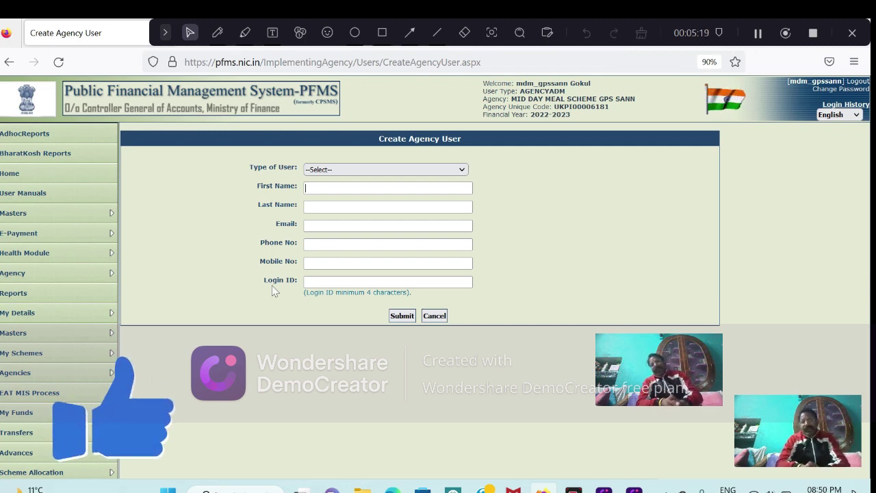
left_click(309, 282)
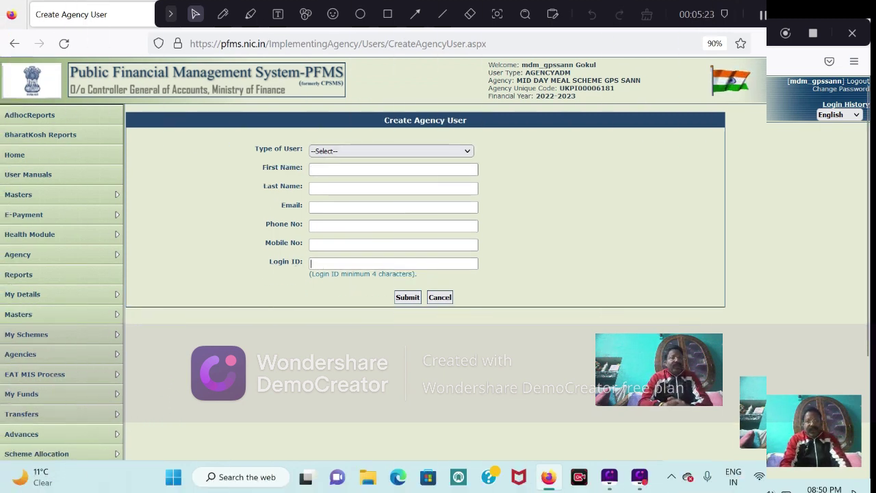
left_click(315, 188)
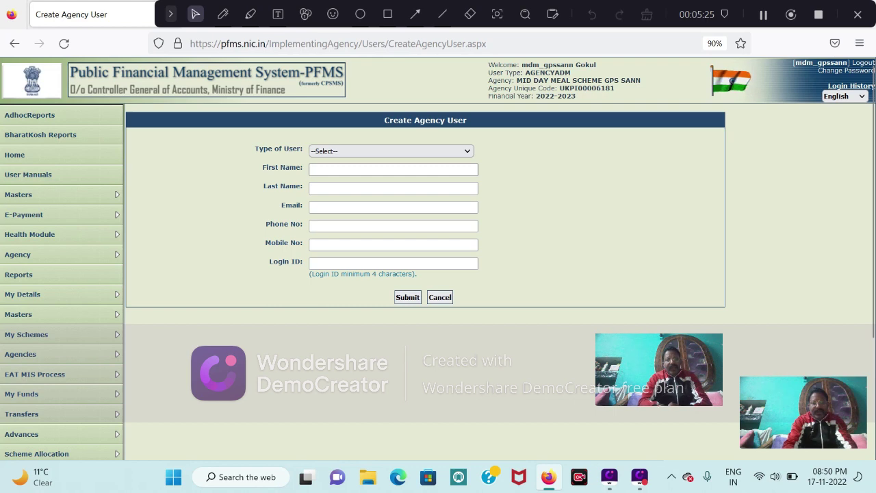
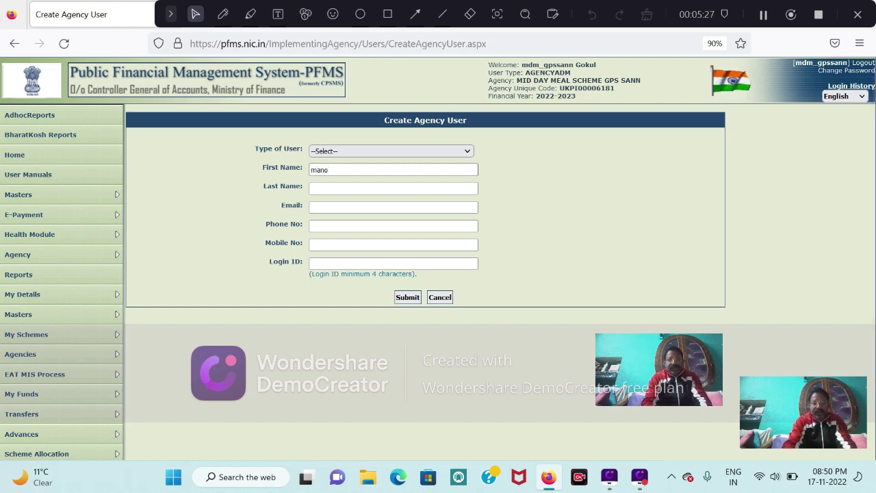
Enter the new user's first name, last name and e-mail address.
left_click(314, 188)
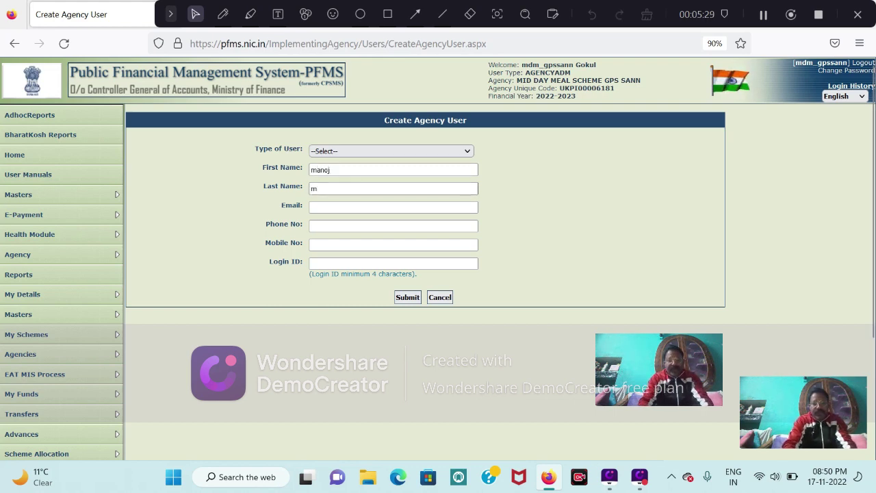
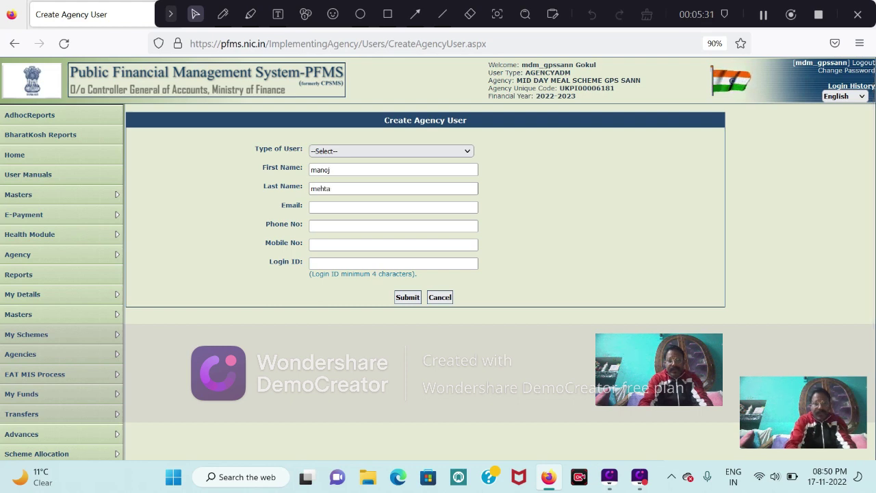
key("Tab")
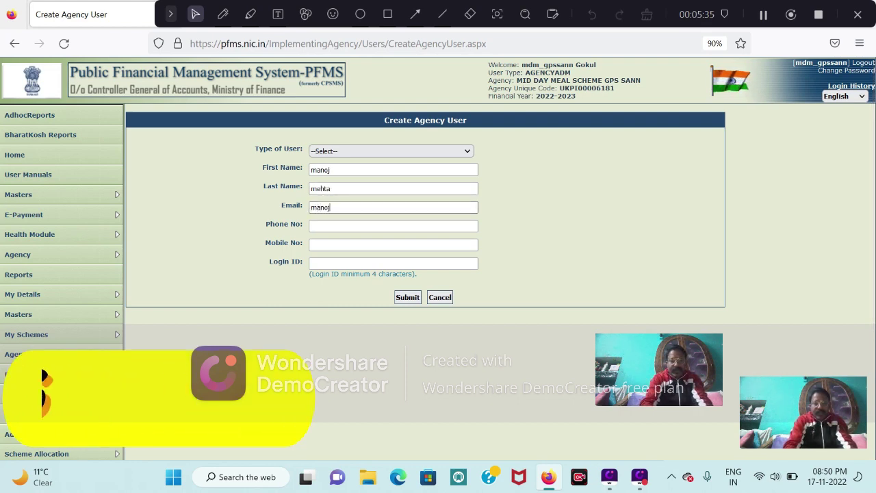
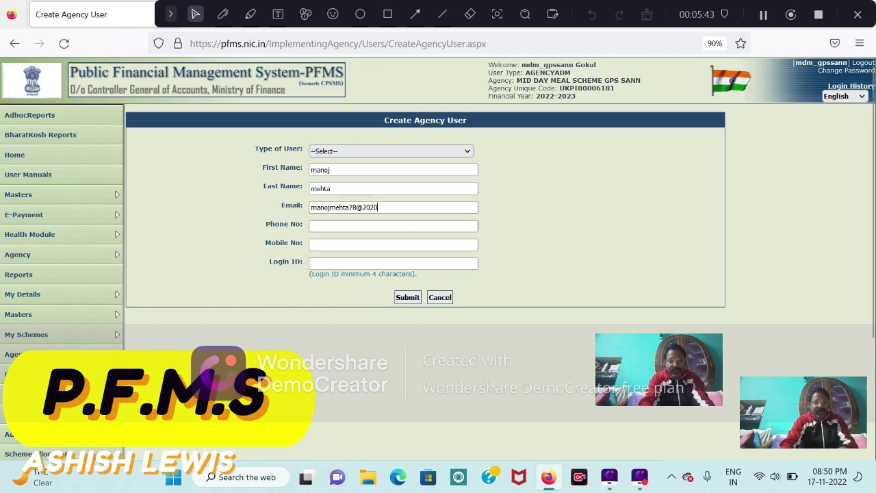
Enter the user's phone and mobile numbers, trimming an extra digit from the mobile number.
left_click(393, 225)
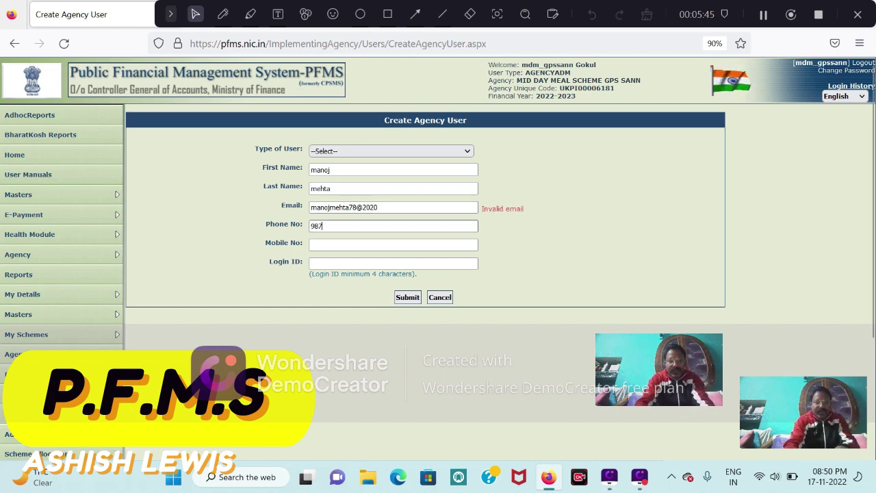
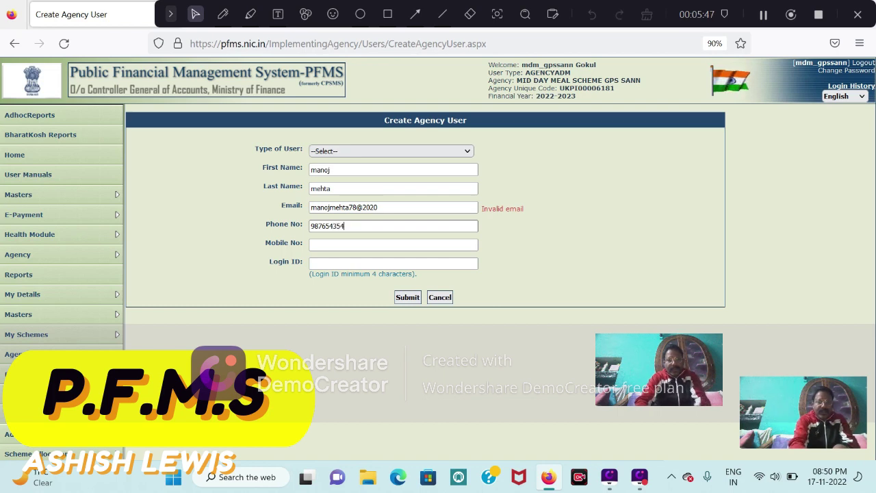
left_click(393, 244)
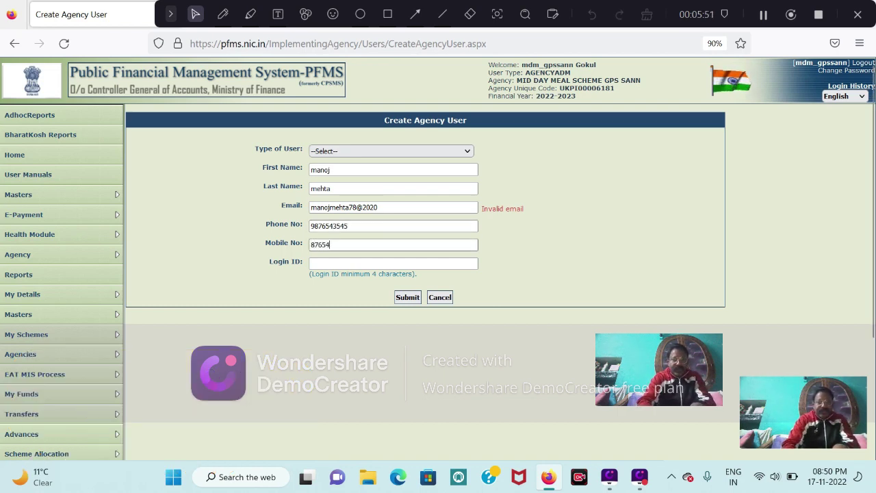
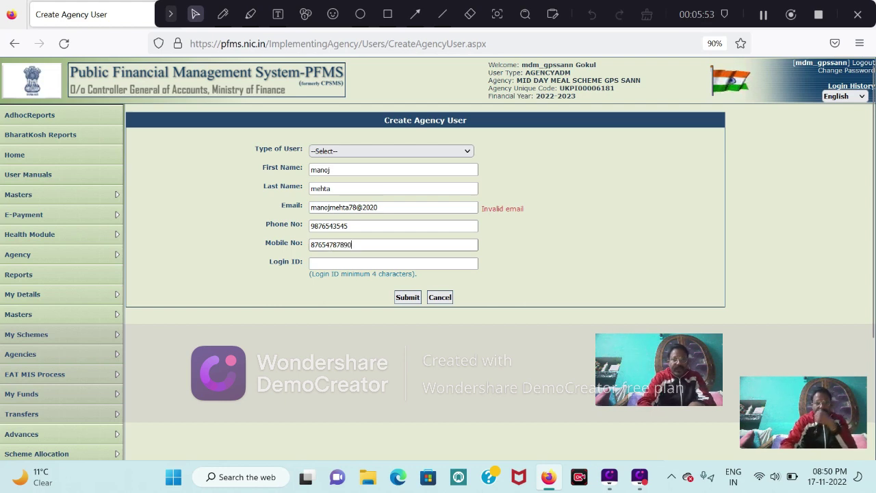
key("Tab")
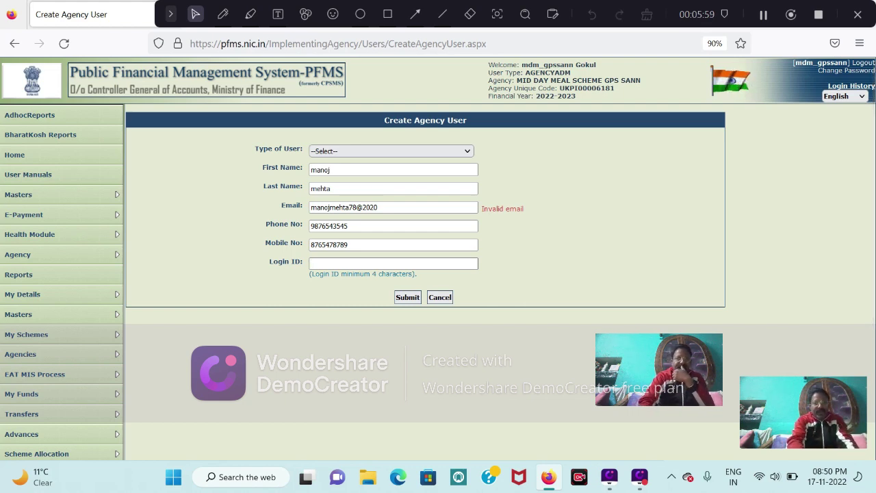
Type the new user's login ID into the Login ID field and click away.
type("D")
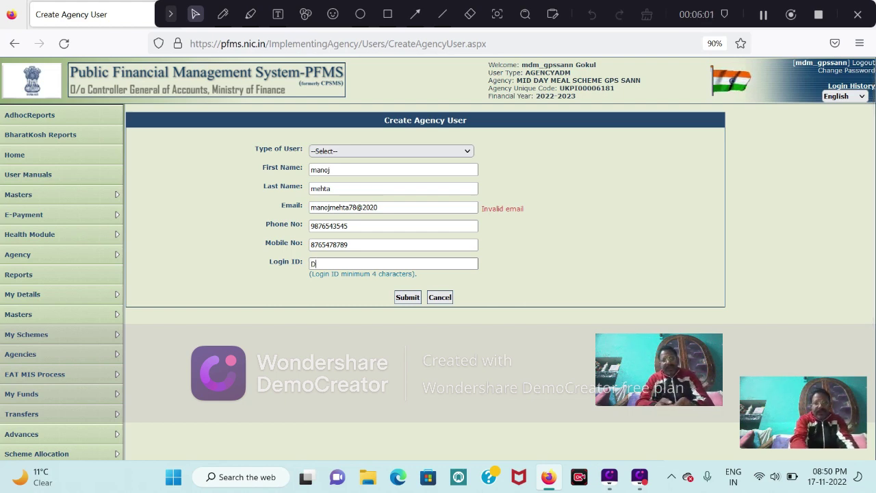
type("O")
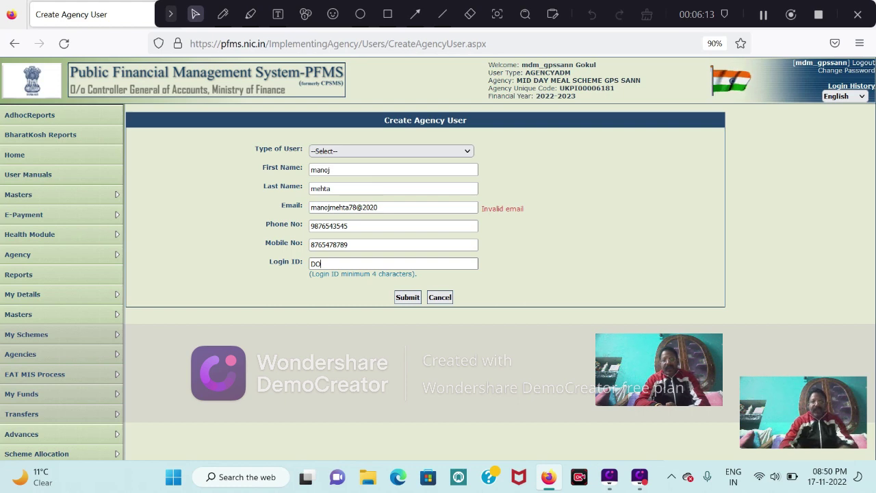
type("s")
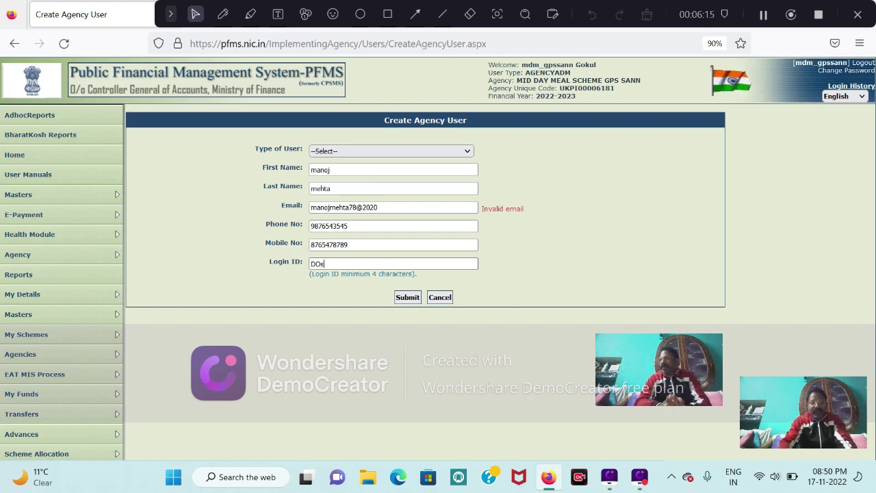
type("ann")
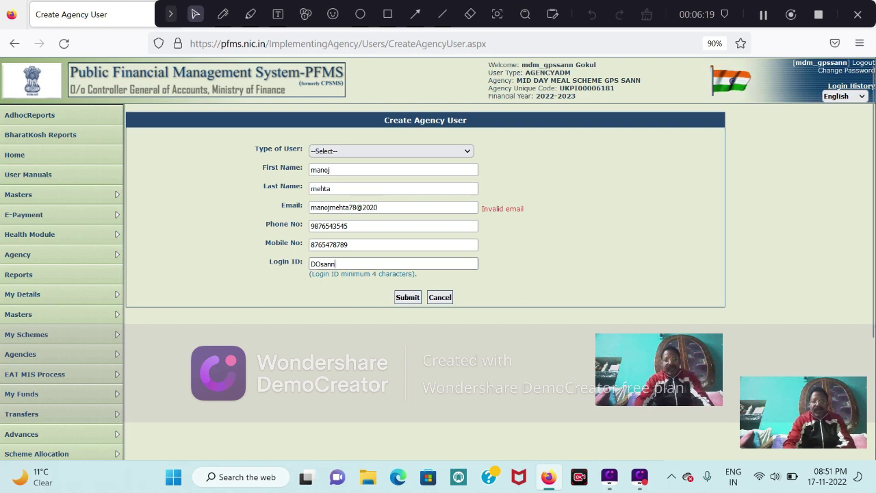
type("123")
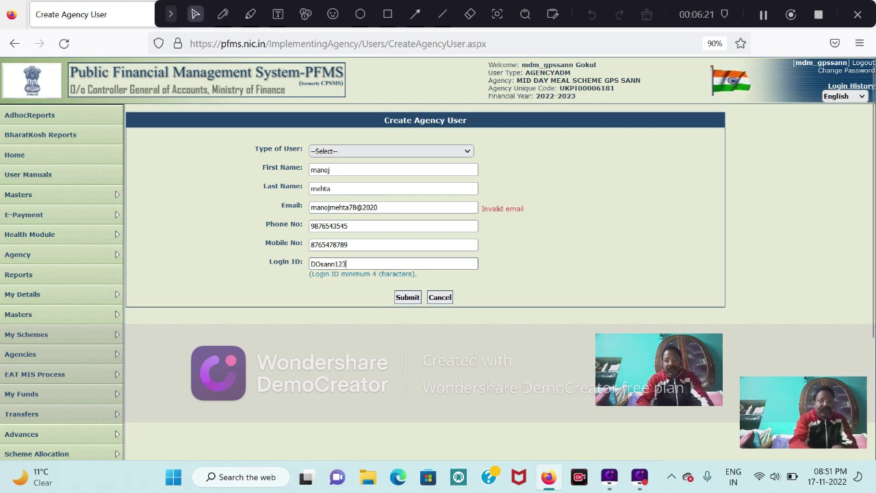
left_click(307, 326)
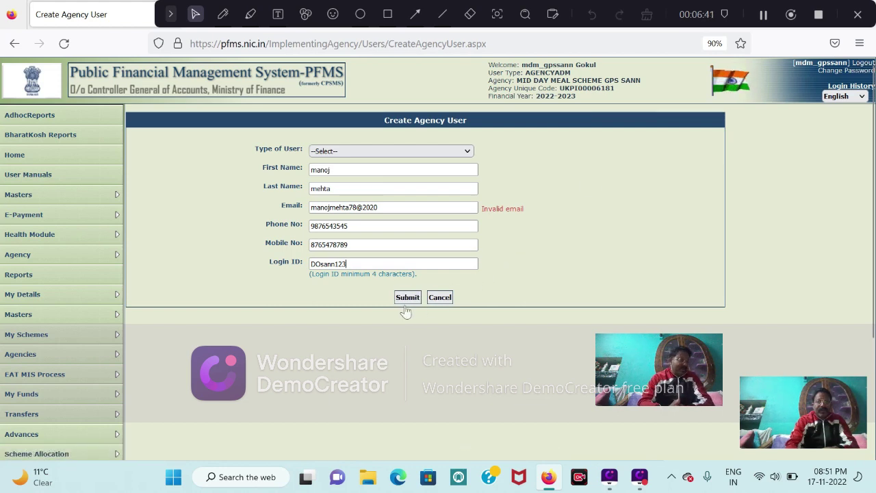
Log out, then enter the data operator's login ID and new password on the login page.
left_click(861, 69)
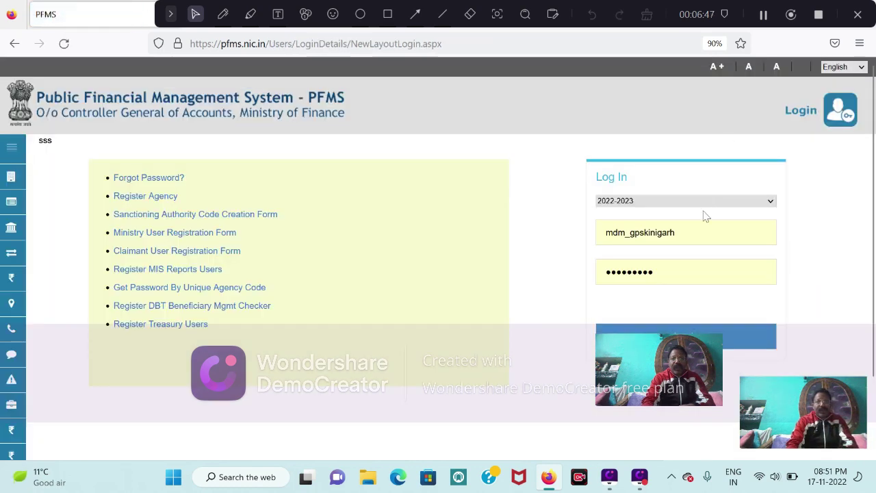
left_click(690, 236)
key("BackSpace")
key("BackSpace")
key("BackSpace")
key("BackSpace")
key("BackSpace")
key("BackSpace")
key("BackSpace")
key("BackSpace")
key("BackSpace")
key("BackSpace")
key("BackSpace")
key("BackSpace")
key("BackSpace")
key("BackSpace")
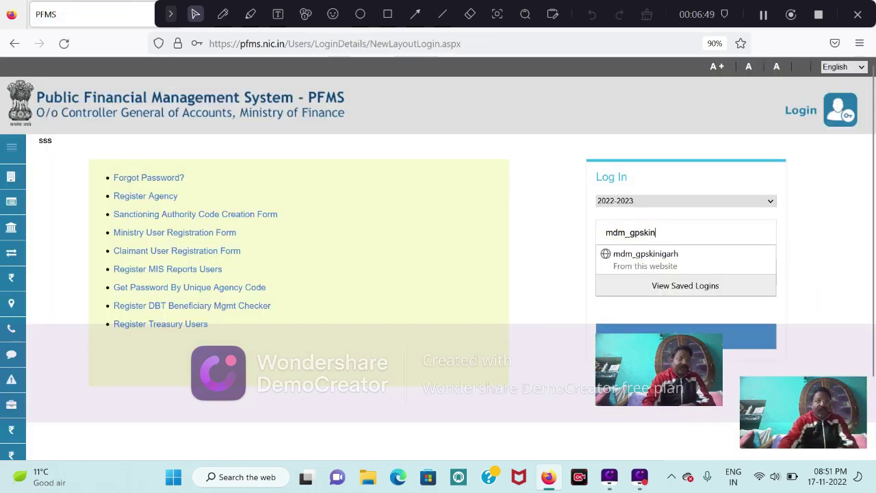
key("BackSpace")
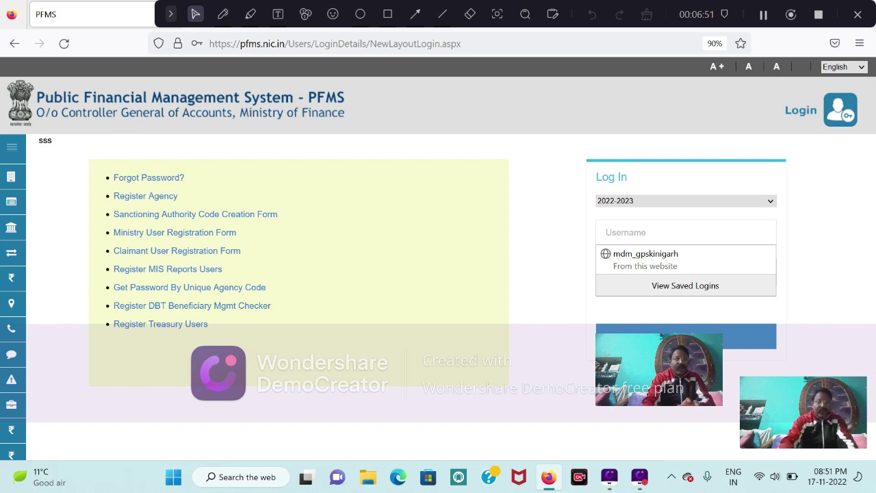
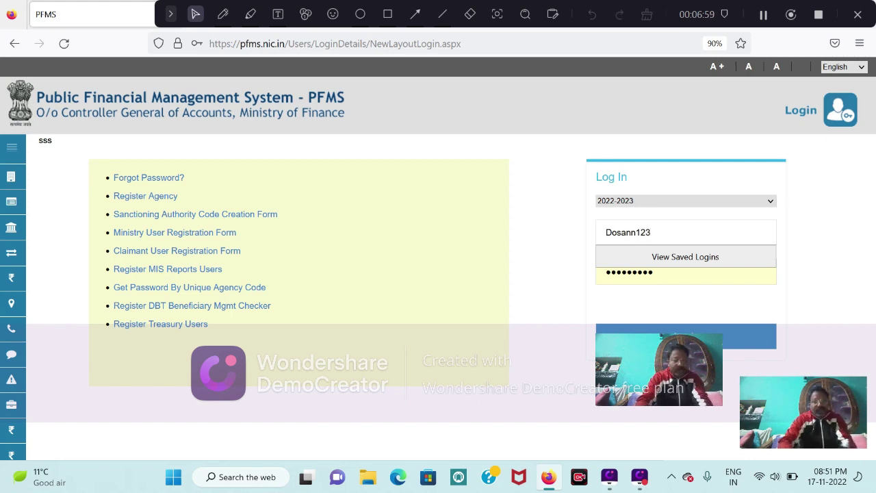
key("BackSpace")
key("BackSpace")
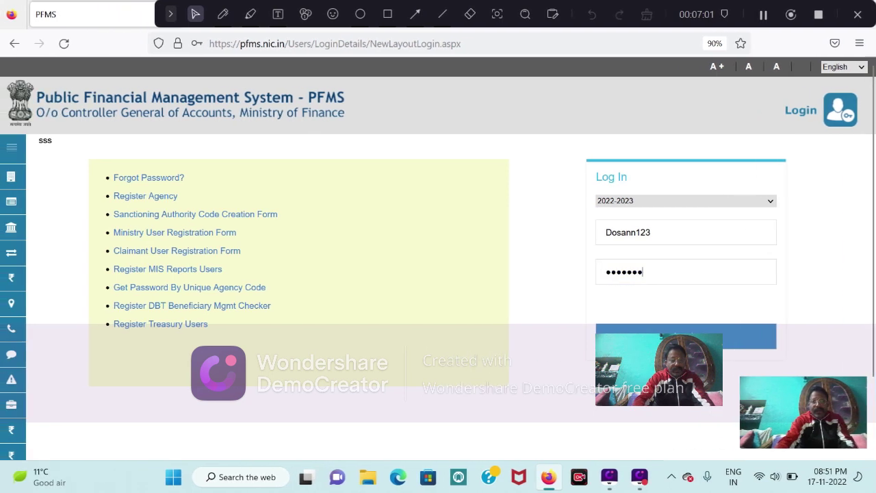
key("BackSpace")
key("BackSpace")
key("BackSpace")
key("BackSpace")
key("BackSpace")
key("BackSpace")
key("BackSpace")
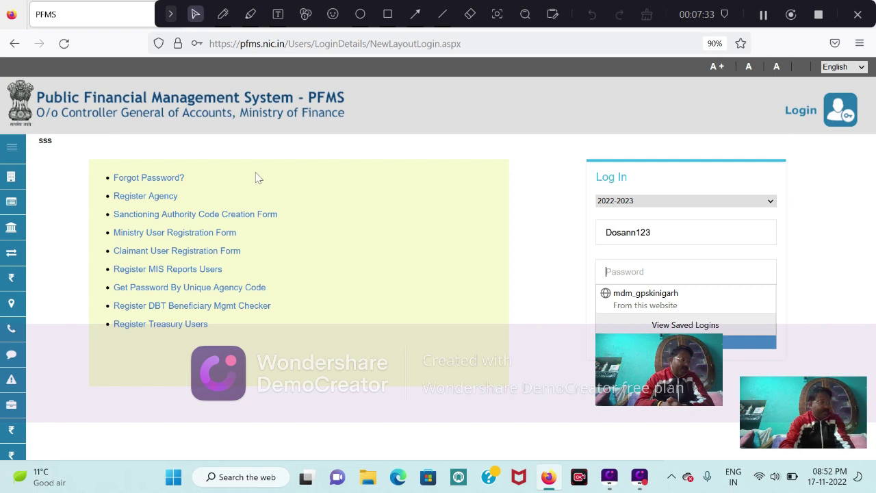
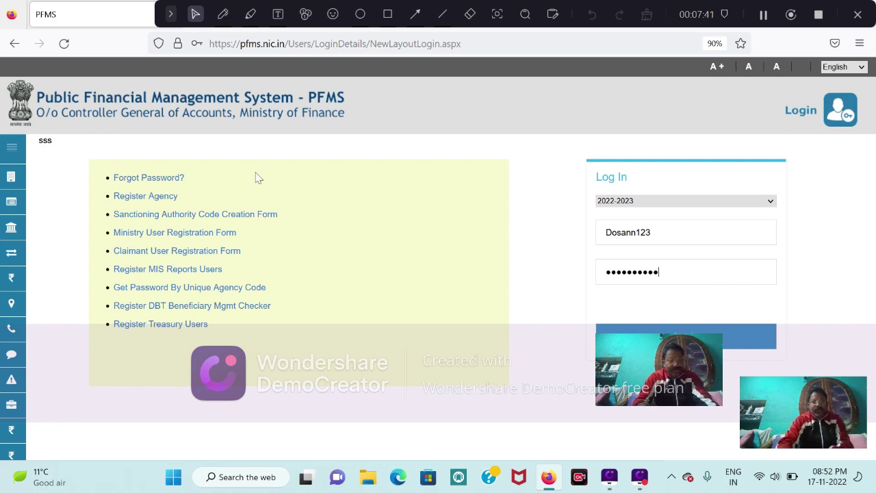
Log in as the data operator without saving the login, and open My Profile.
left_click(684, 330)
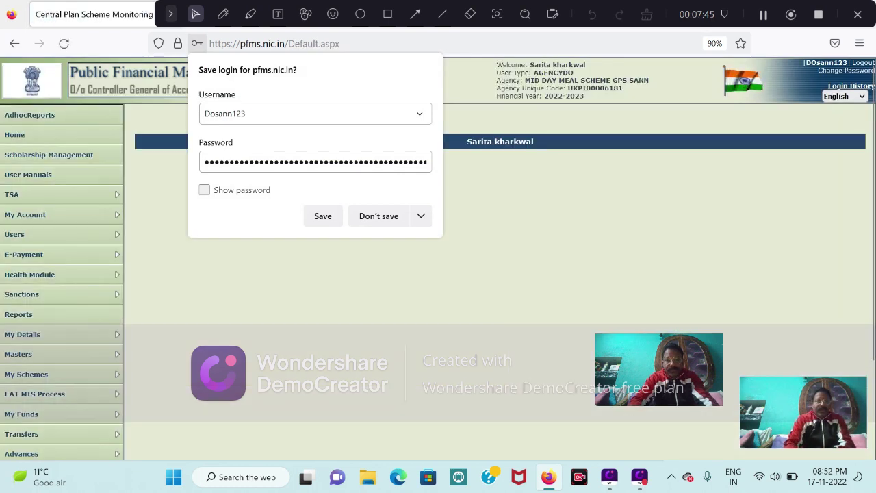
left_click(379, 215)
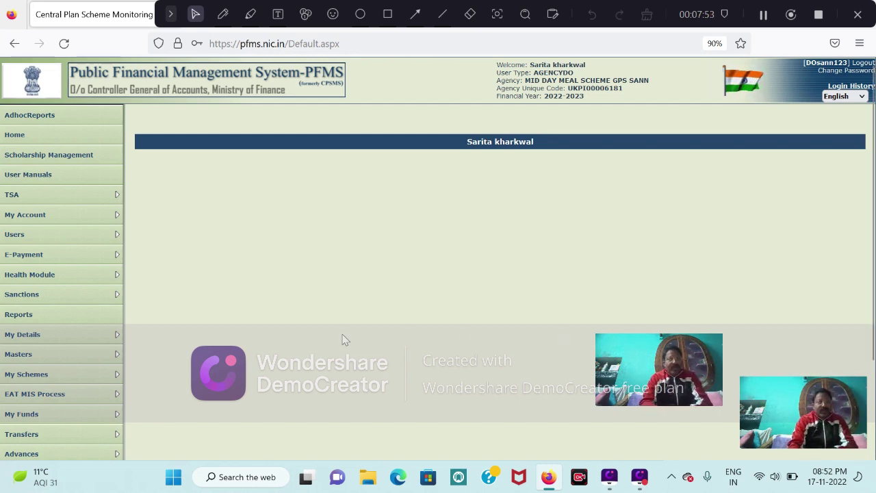
mouse_move(56, 360)
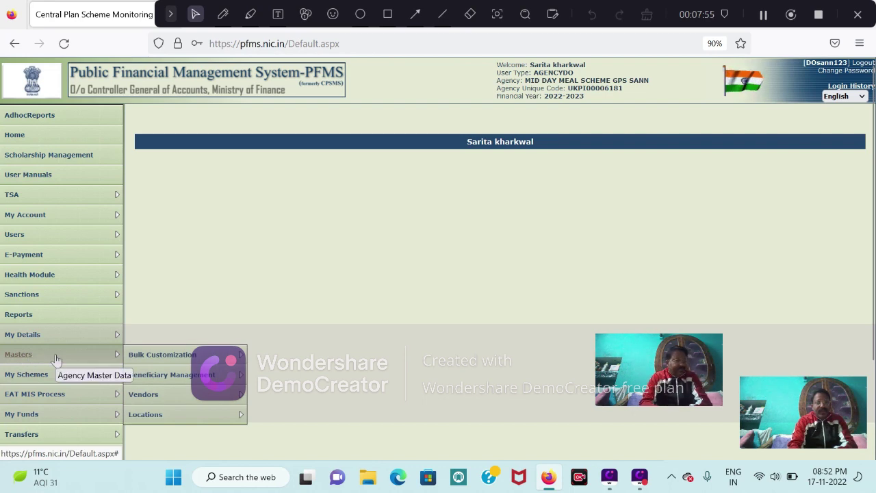
mouse_move(29, 334)
left_click(152, 342)
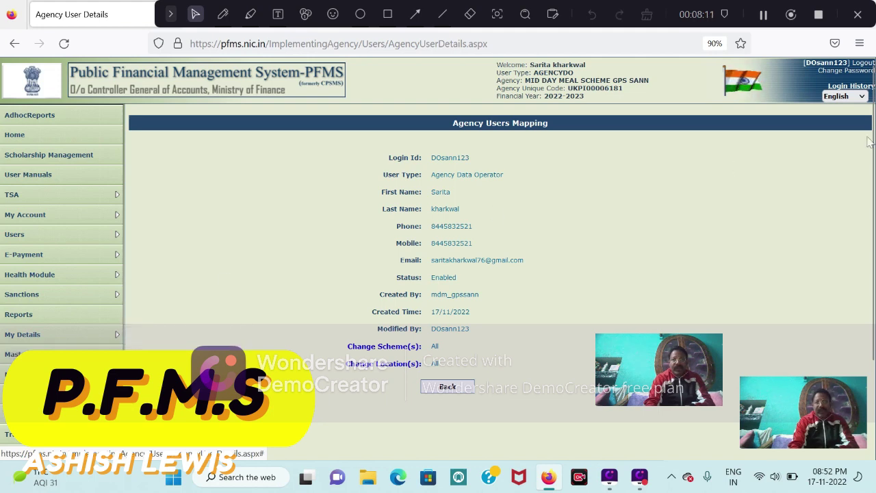
Log out of the operator account and sign back in with the agency admin's login ID and password.
left_click(862, 63)
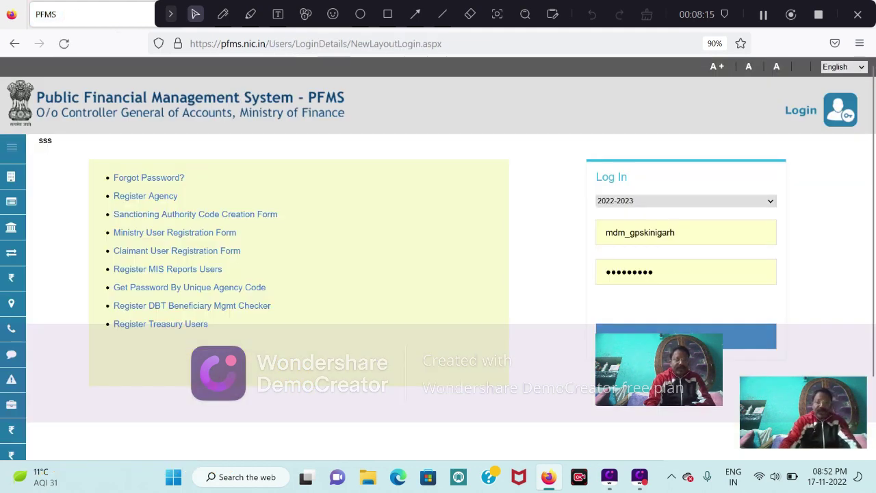
key("BackSpace")
key("BackSpace")
key("BackSpace")
key("BackSpace")
key("BackSpace")
key("BackSpace")
key("BackSpace")
key("BackSpace")
key("BackSpace")
key("BackSpace")
key("BackSpace")
key("BackSpace")
key("BackSpace")
key("BackSpace")
key("BackSpace")
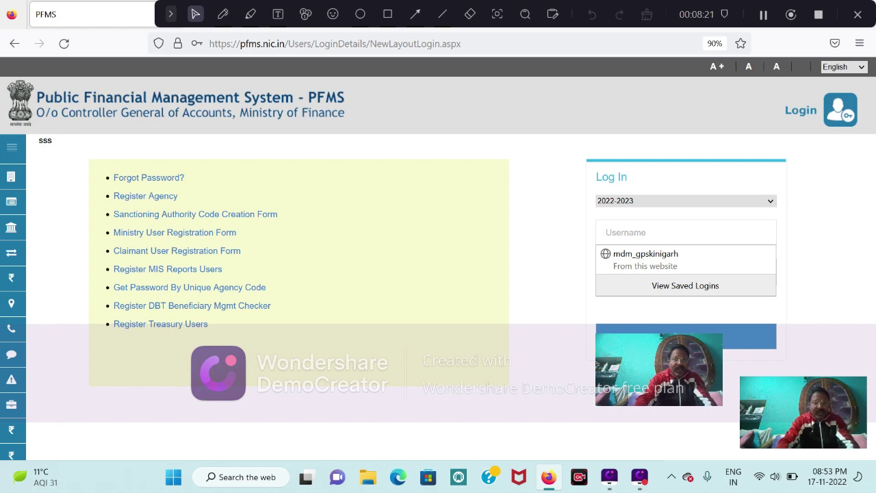
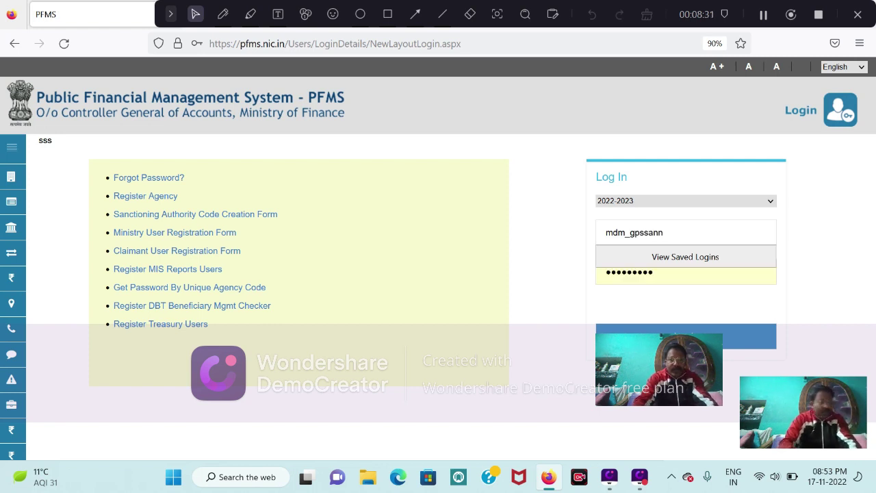
key("Tab")
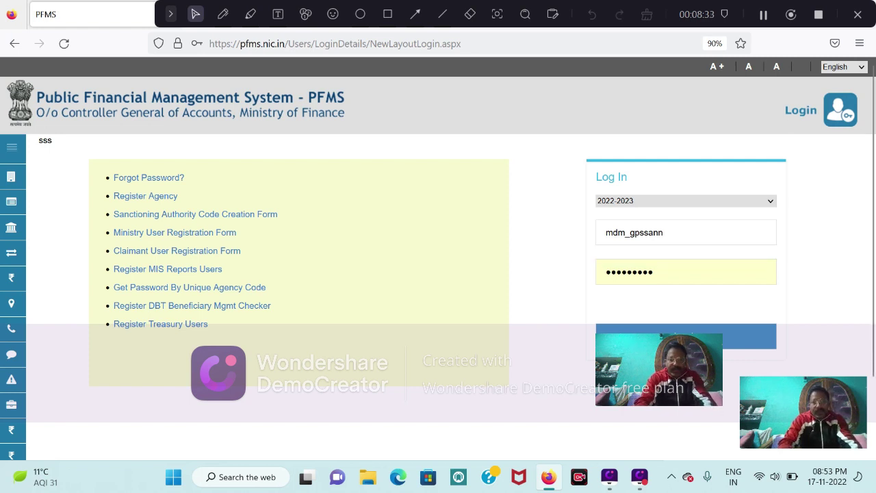
key("BackSpace")
key("BackSpace")
key("BackSpace")
key("BackSpace")
key("BackSpace")
key("BackSpace")
key("BackSpace")
key("BackSpace")
key("BackSpace")
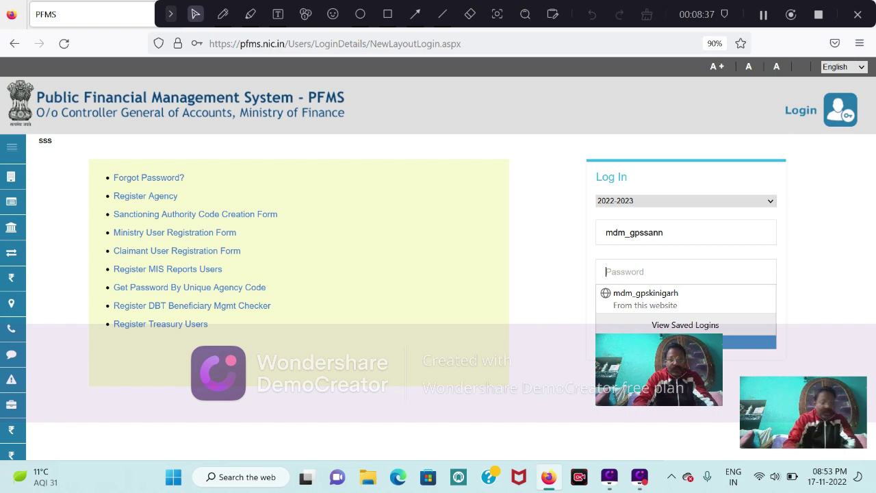
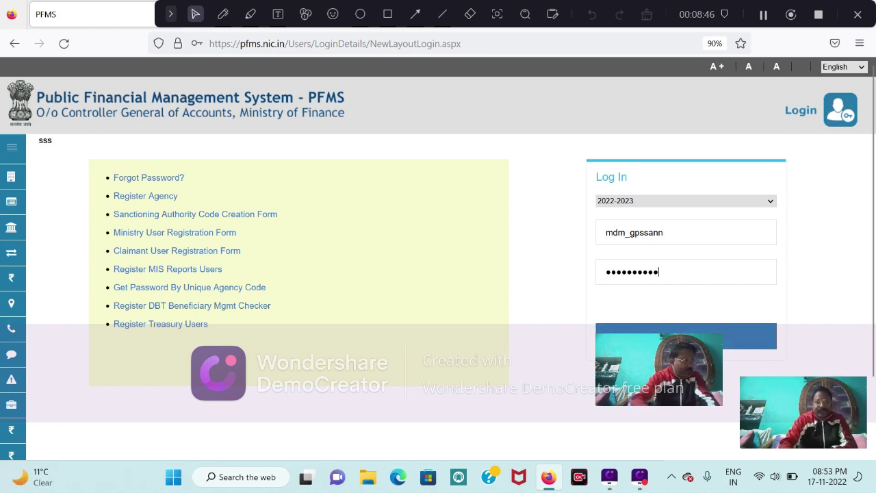
key("Return")
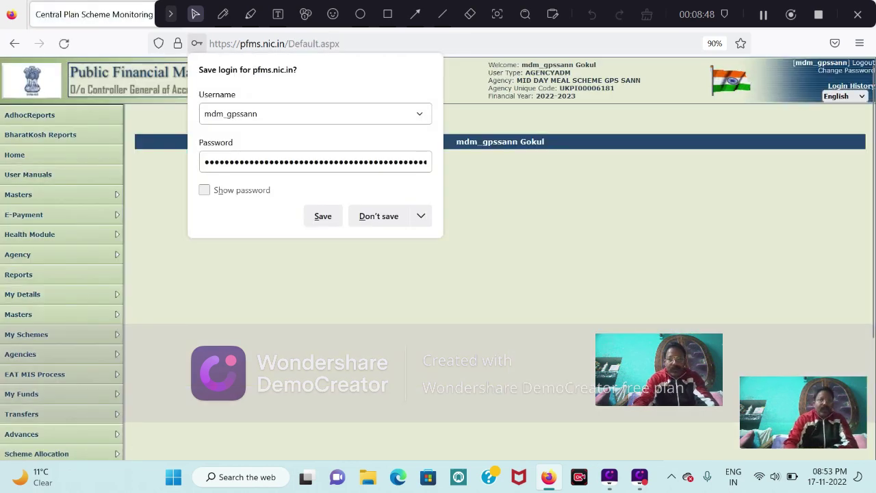
Dismiss the save-login prompt and open Masters > Users > Manage to load the Create Agency User form.
key("Escape")
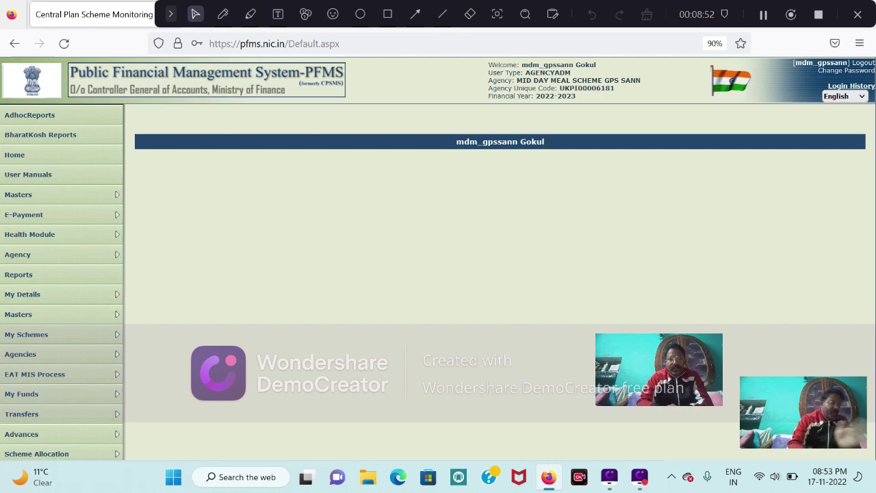
mouse_move(79, 317)
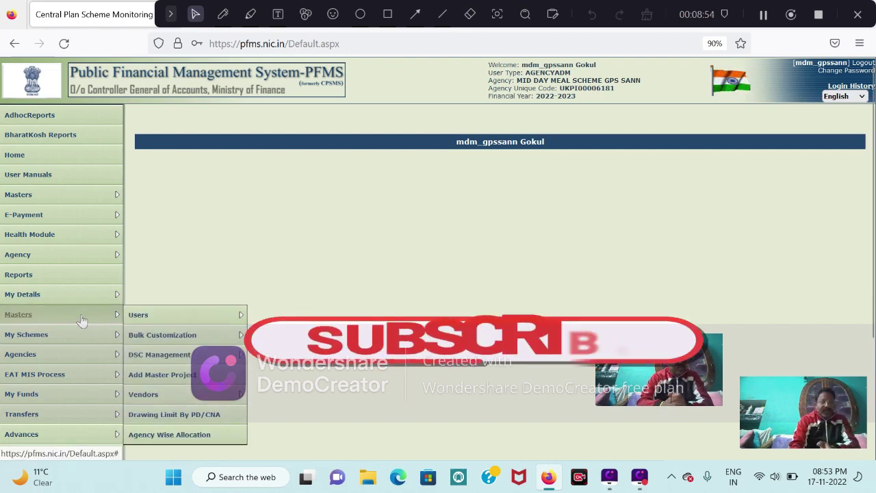
mouse_move(149, 319)
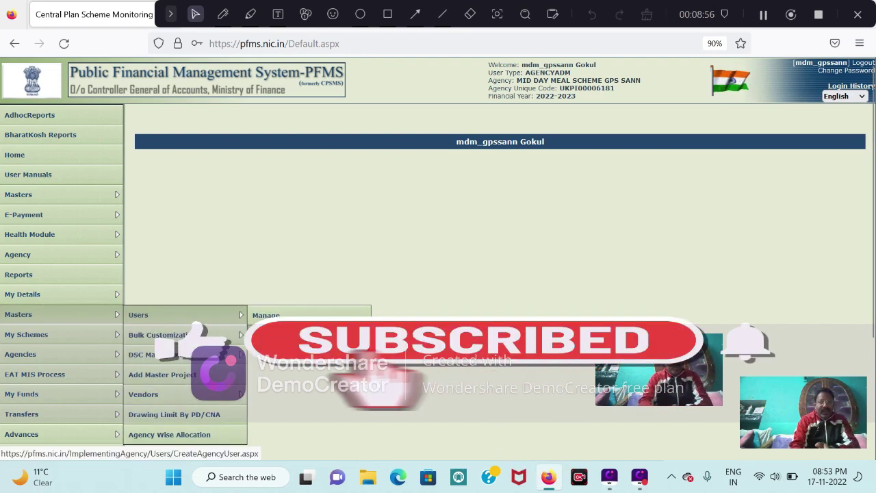
left_click(274, 315)
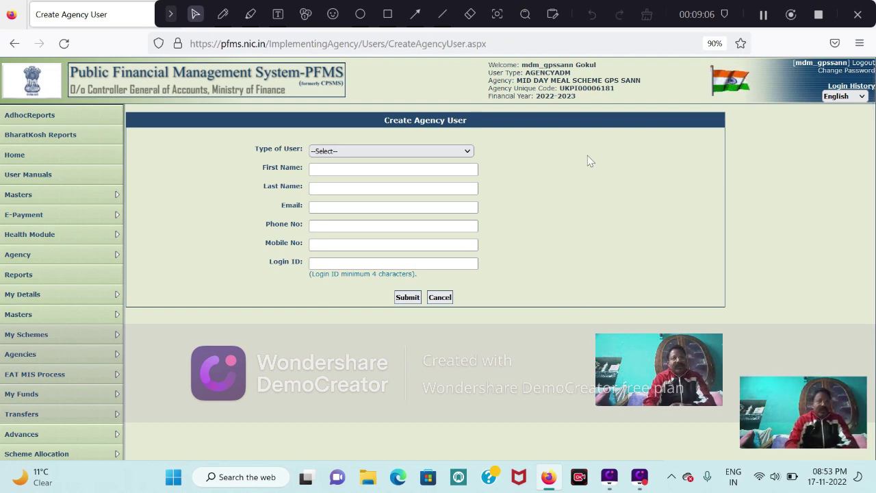
Enter the new user's first name, last name and e-mail address.
left_click(439, 168)
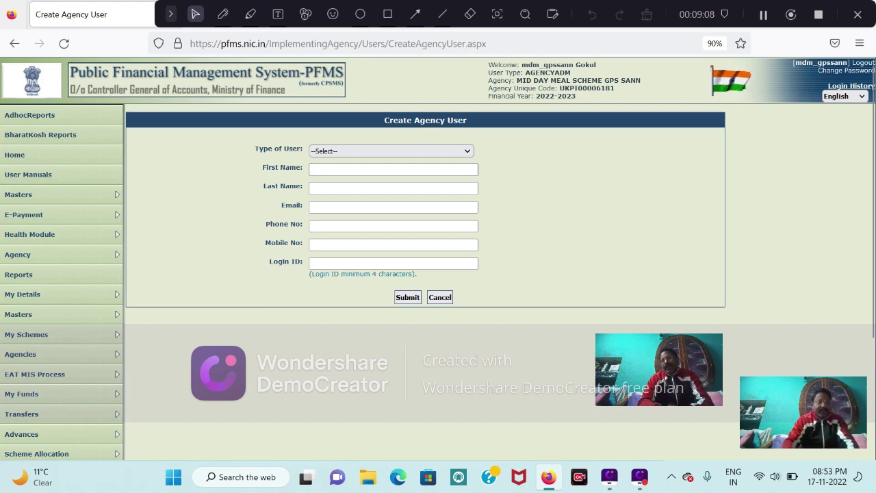
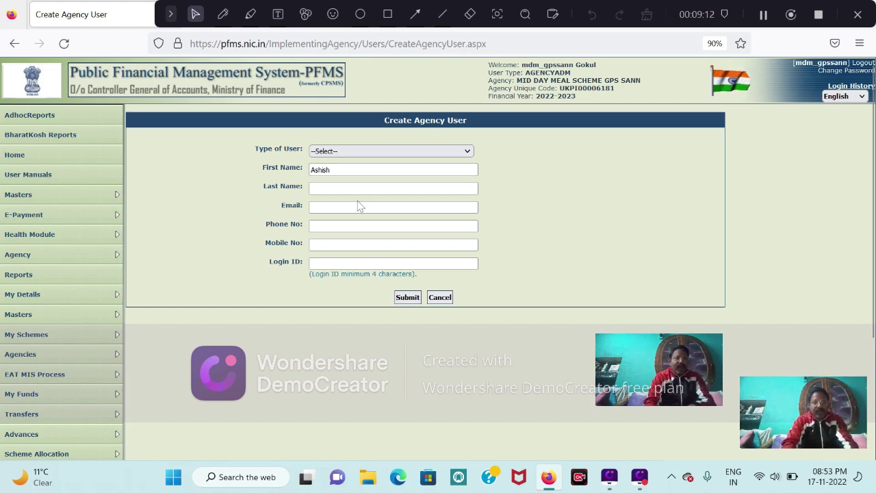
key("Tab")
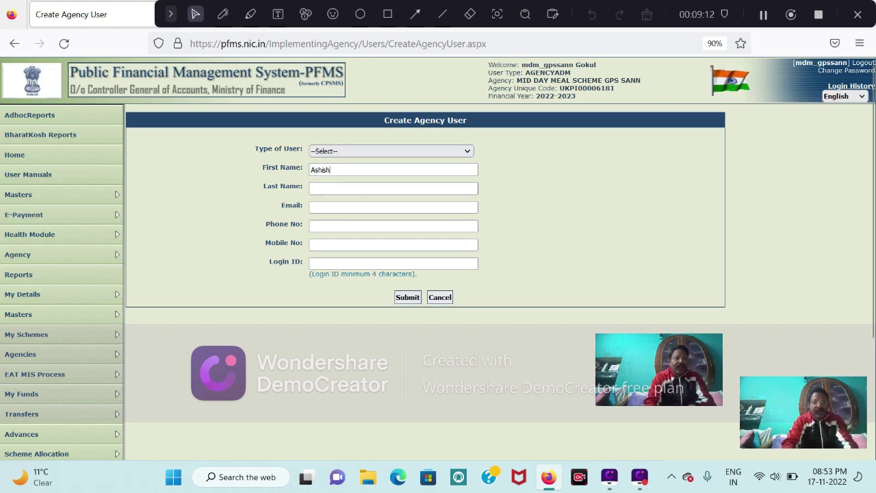
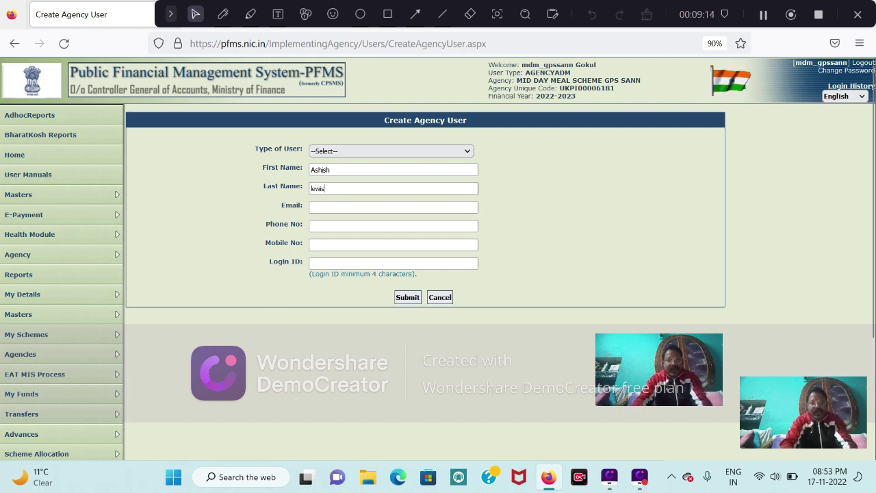
key("Tab")
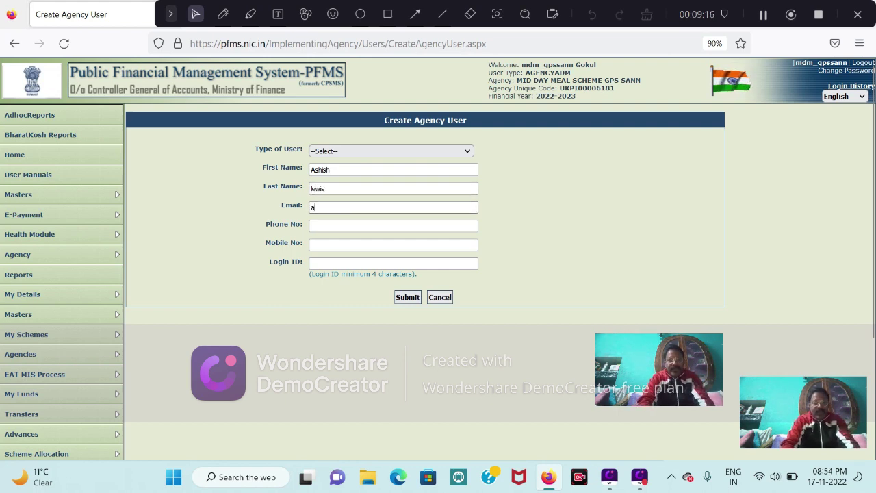
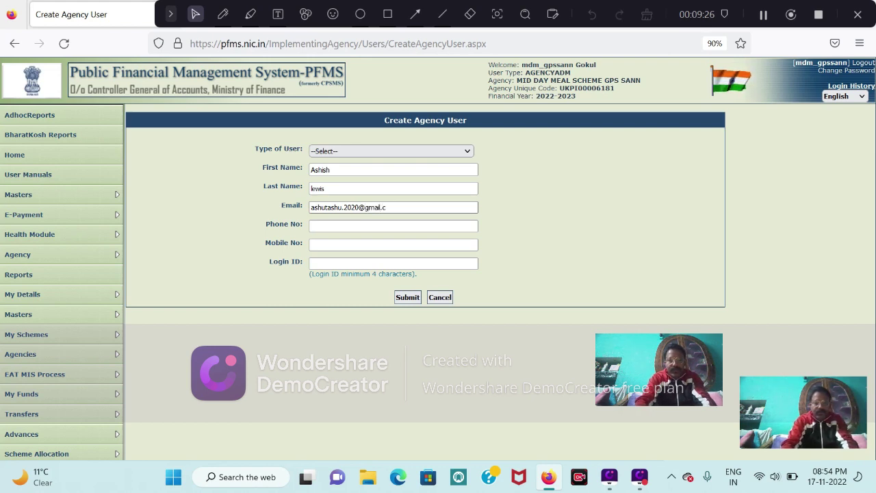
Enter the phone number, copy it into Mobile No, and type the new user's login ID.
left_click(346, 226)
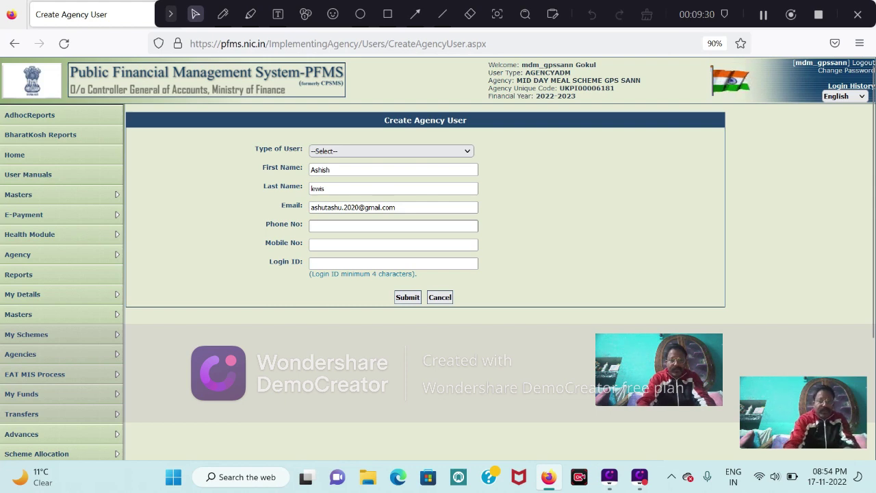
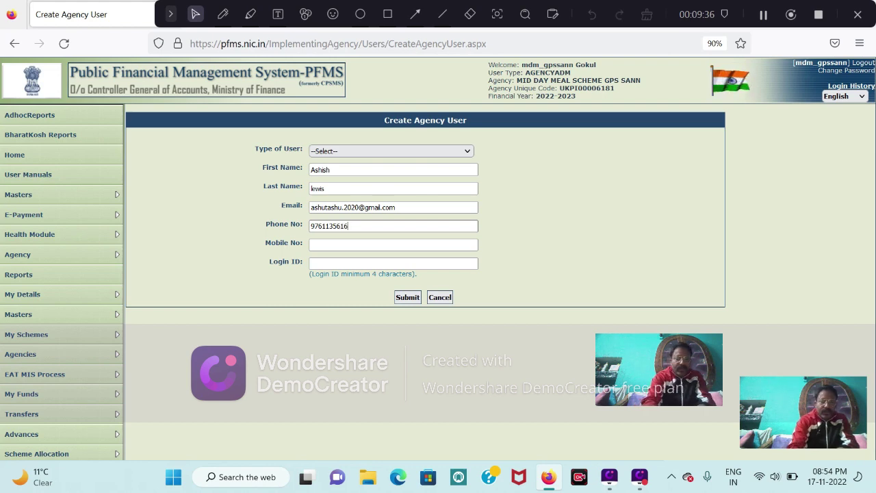
key("shift+Left")
key("shift+Left")
key("shift+Left")
key("shift+Left")
key("shift+Left")
key("shift+Left")
key("shift+Left")
key("shift+Left")
key("shift+Left")
key("shift+Left")
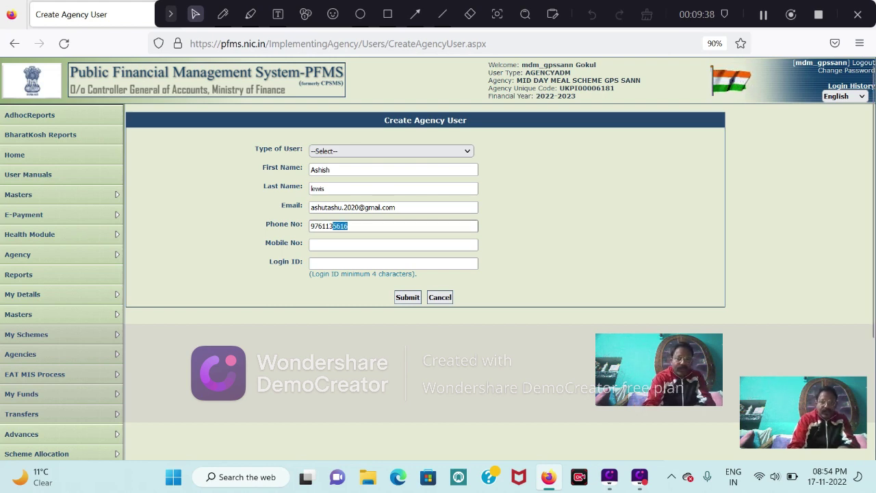
right_click(312, 227)
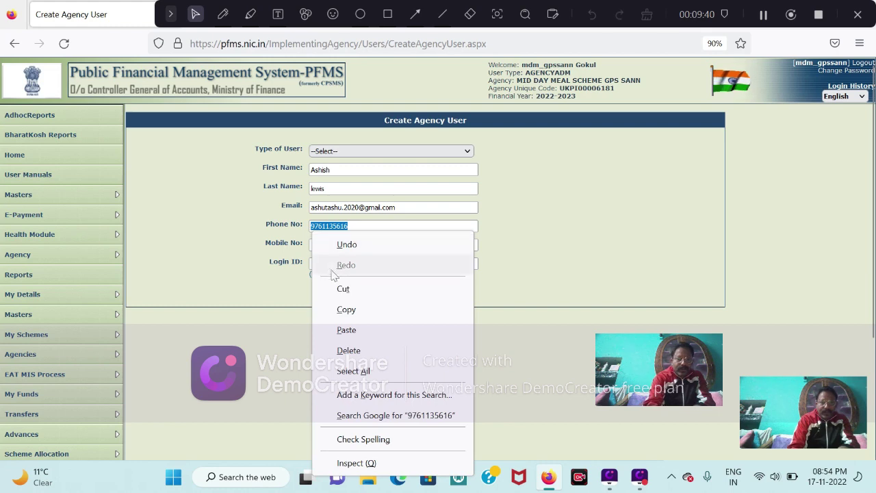
left_click(345, 310)
left_click(342, 245)
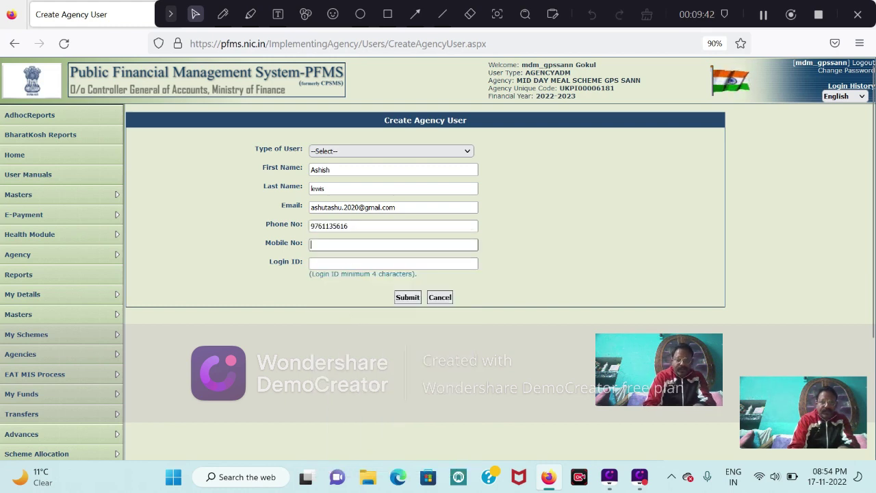
right_click(333, 251)
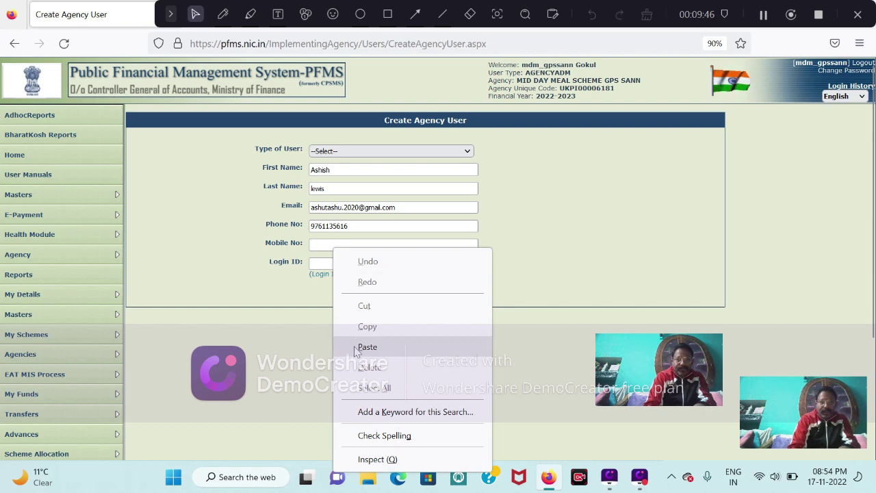
left_click(359, 347)
left_click(342, 264)
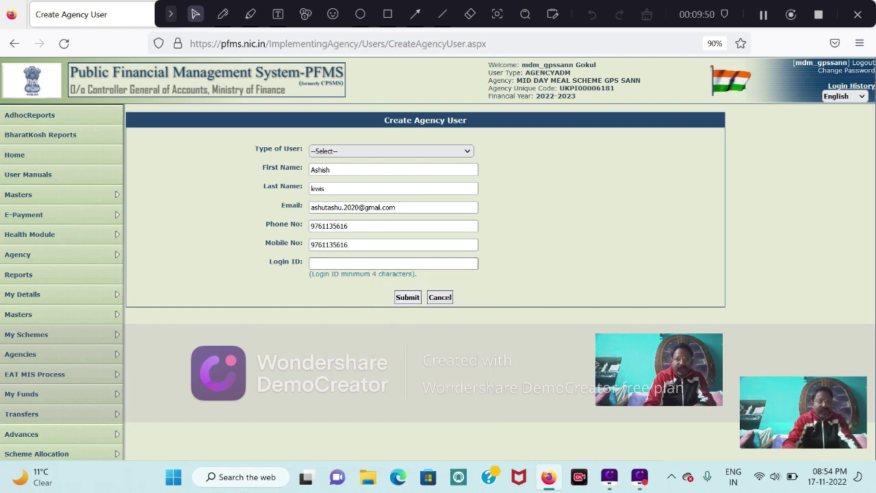
type("DAsa")
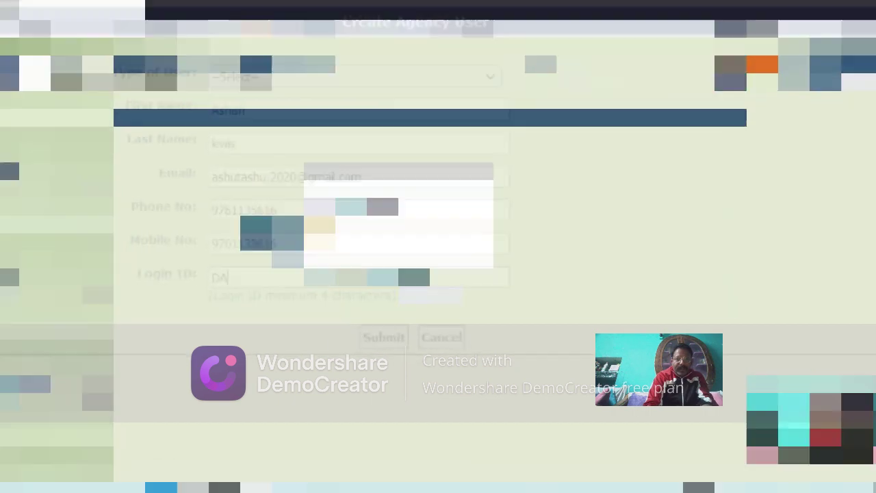
type("nn123")
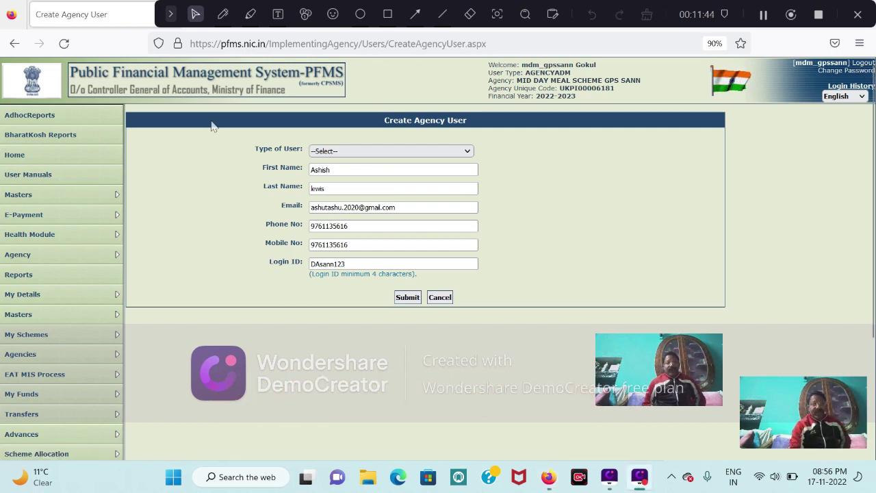
Review the completed Create Agency User form with every text field, including Login ID, filled.
mouse_move(49, 198)
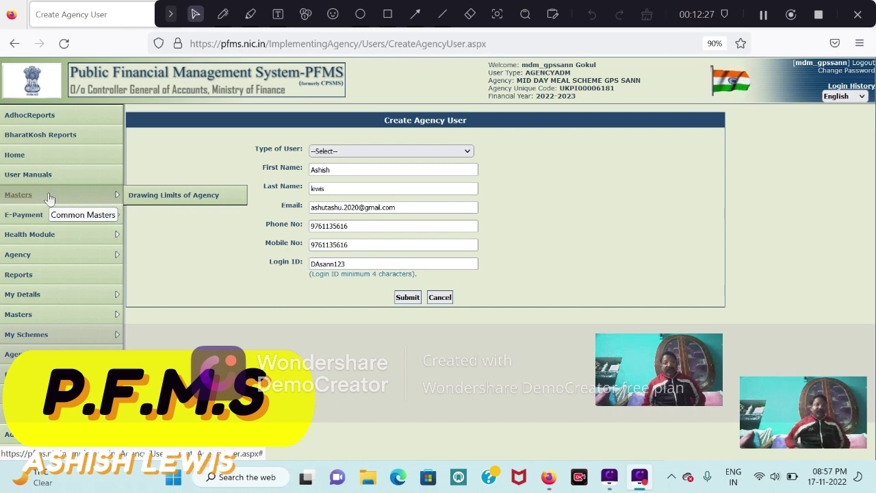
mouse_move(14, 318)
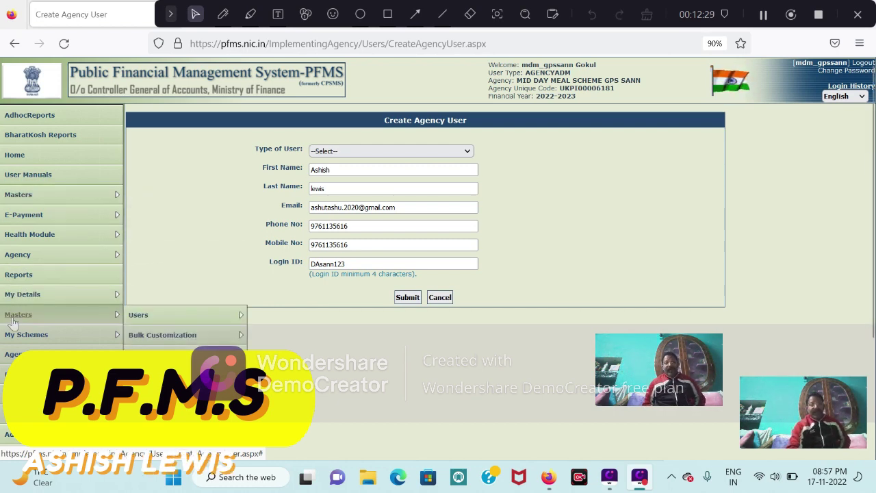
mouse_move(137, 318)
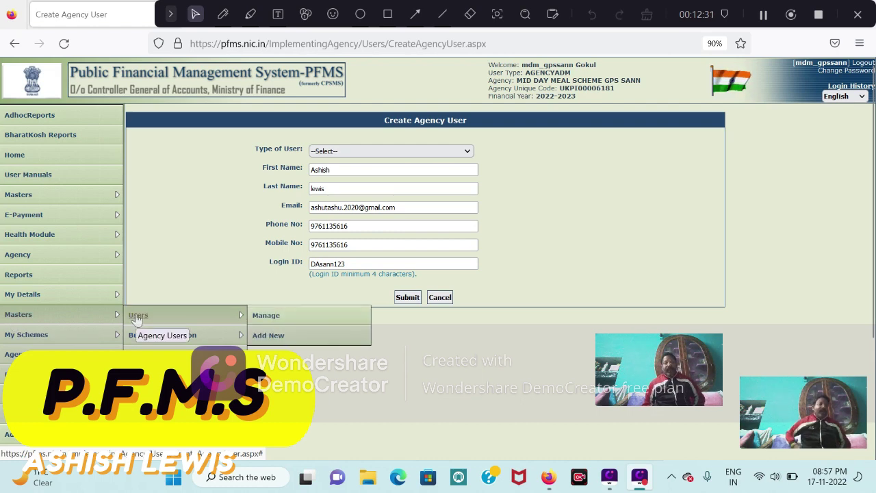